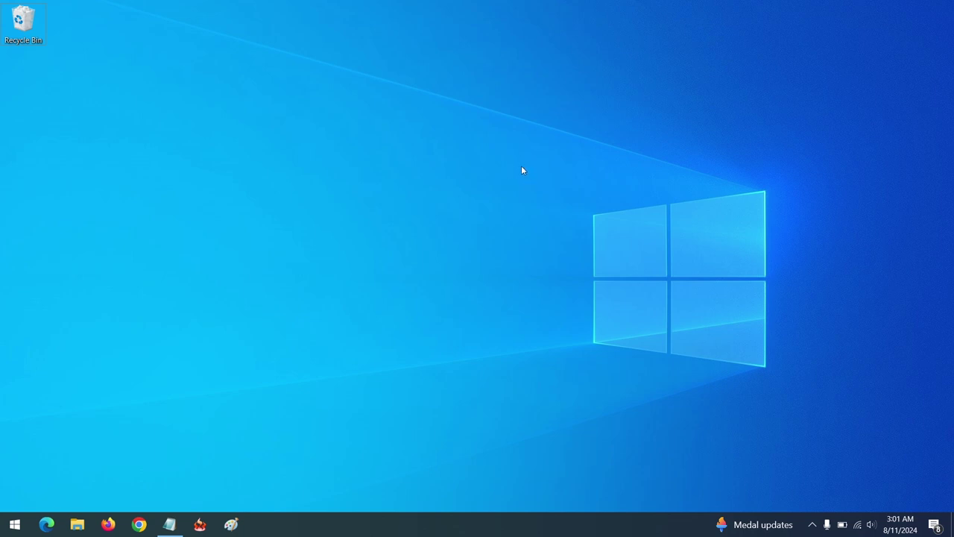
# - Launch Google Chrome from the taskbar icon
pyautogui.click(138, 524)
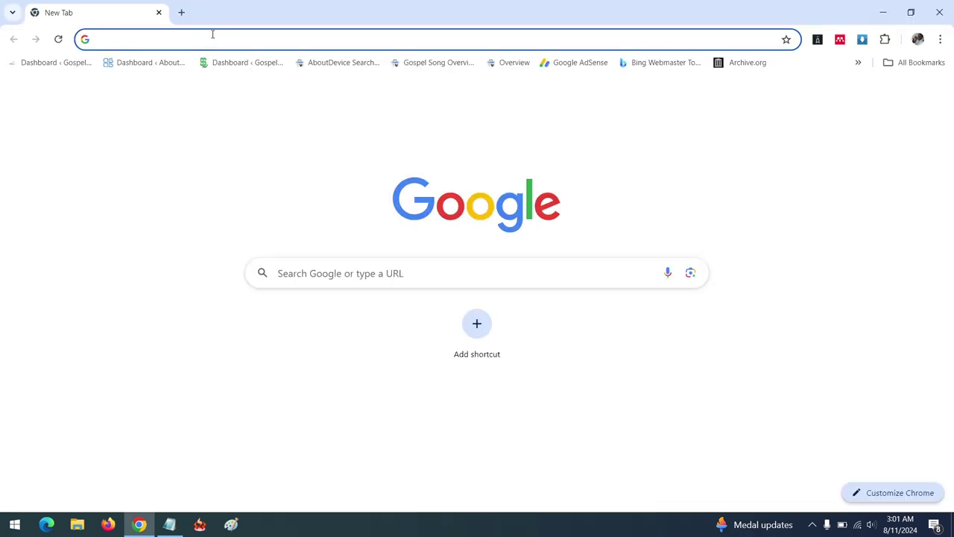
# - Google 'vlc extension' and open the 'VLC Extensions - addons.videolan.org' result
pyautogui.write('k')
pyautogui.press('BackSpace')
pyautogui.press('BackSpace')
pyautogui.write('vl')
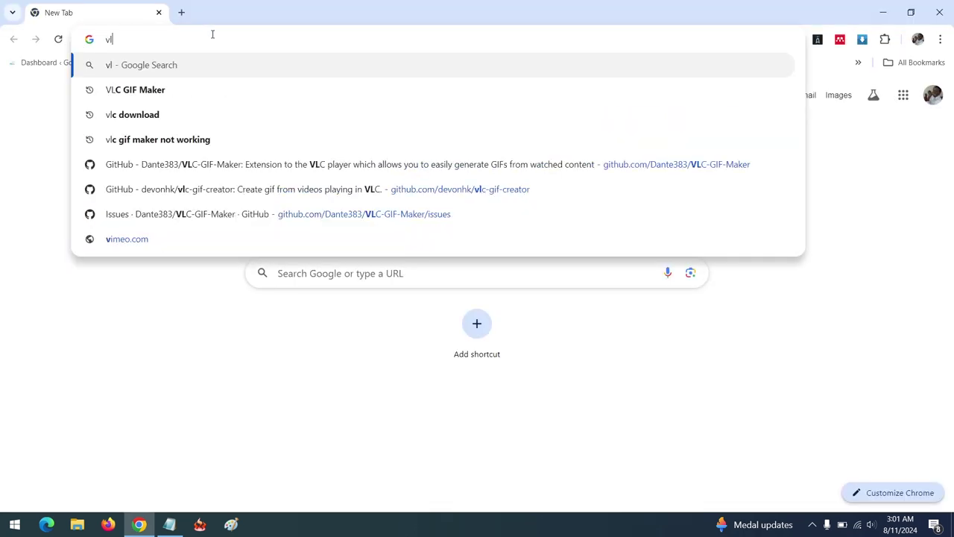
pyautogui.write('c ex')
pyautogui.press('Return')
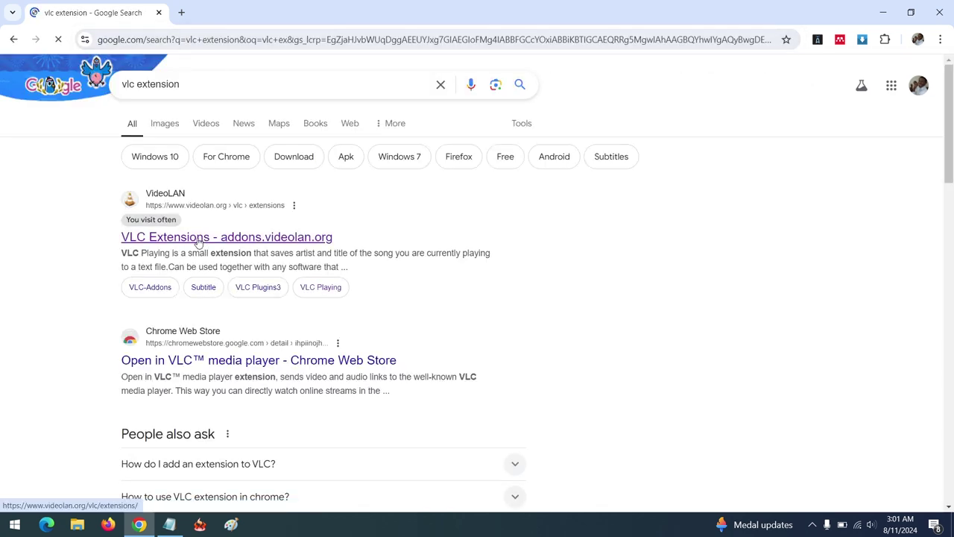
pyautogui.click(179, 240)
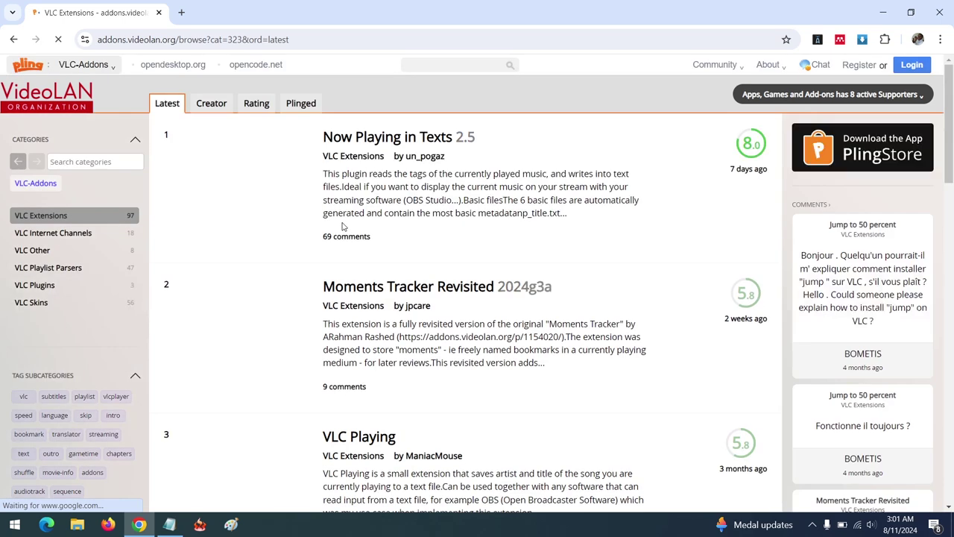
# - Browse the VLC Extensions list, then search the addons site for 'vlc gif maker'
pyautogui.scroll(-1, 343, 223)
pyautogui.scroll(-2, 505, 216)
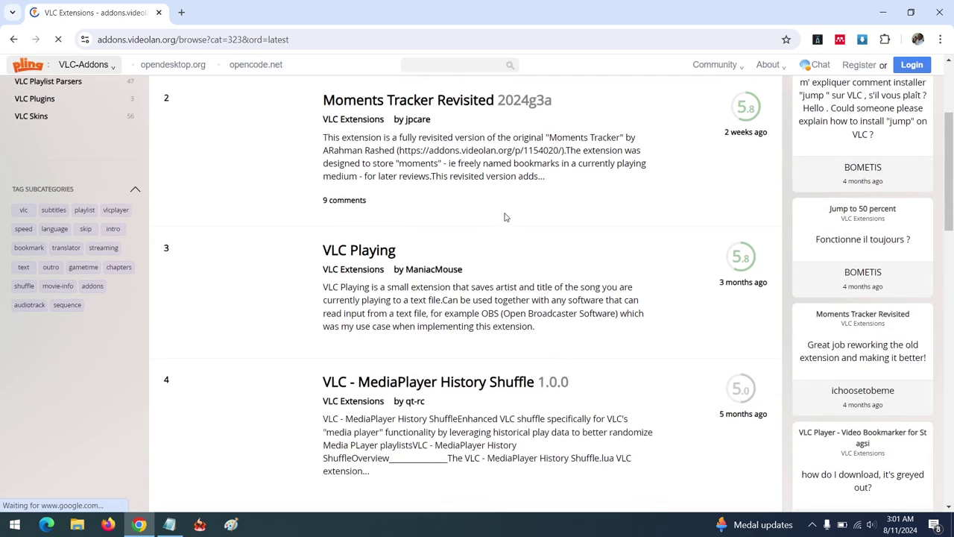
pyautogui.scroll(3, 505, 216)
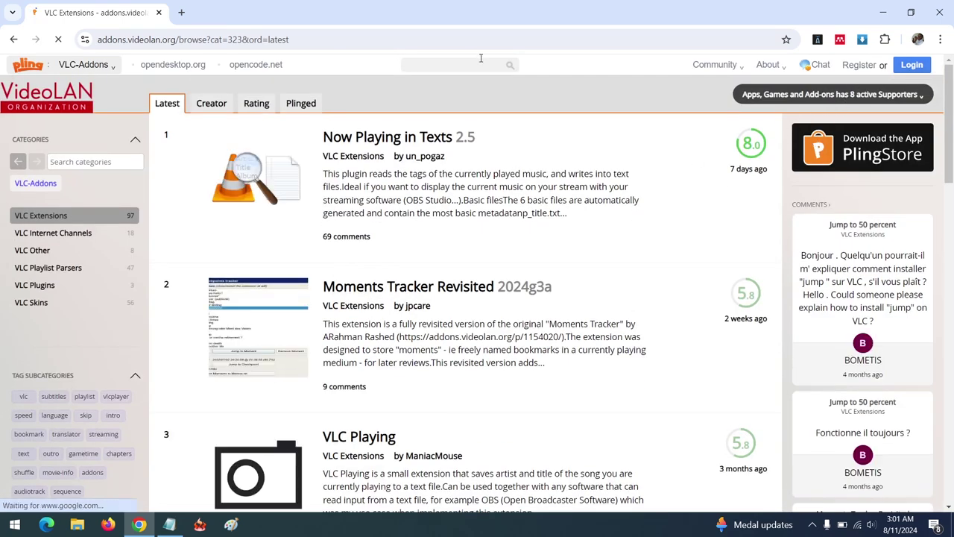
pyautogui.click(426, 65)
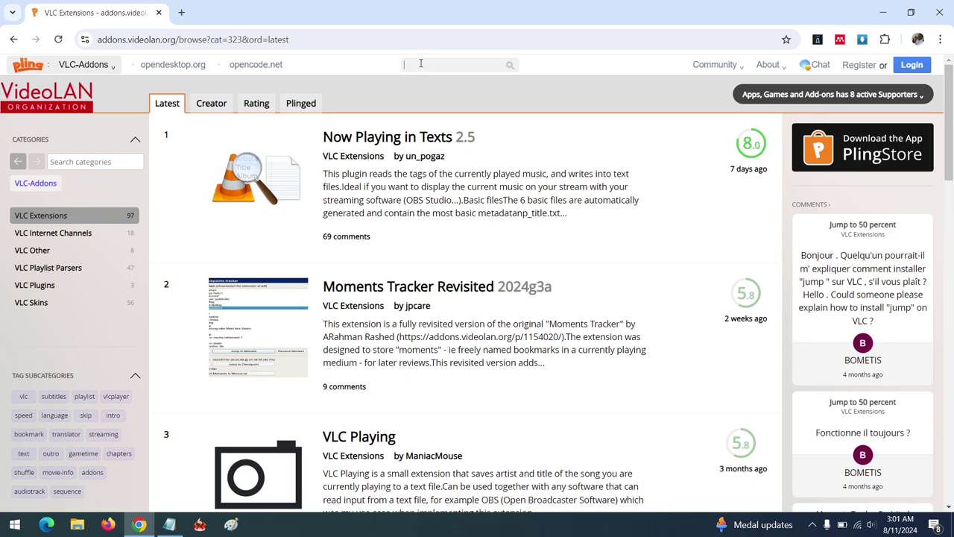
pyautogui.scroll(-14, 404, 276)
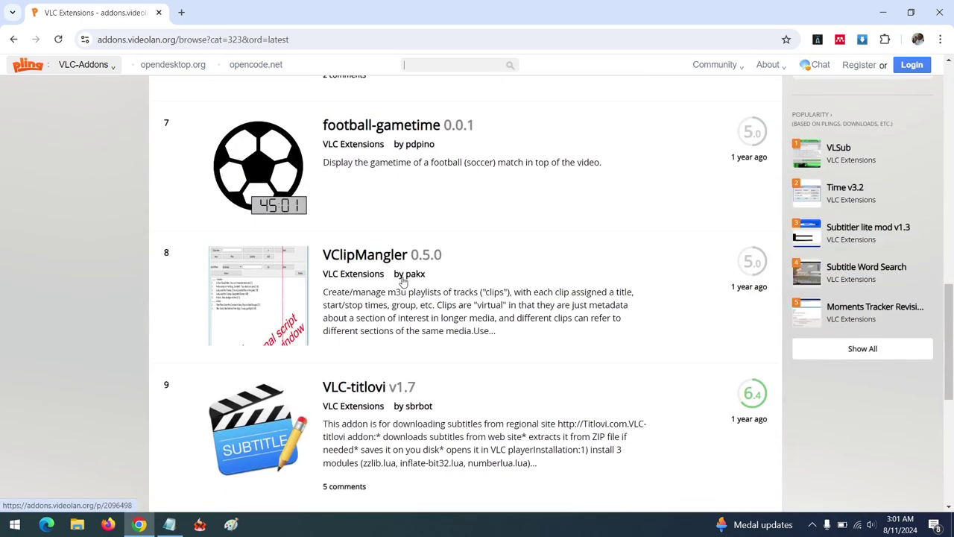
pyautogui.scroll(-2, 403, 277)
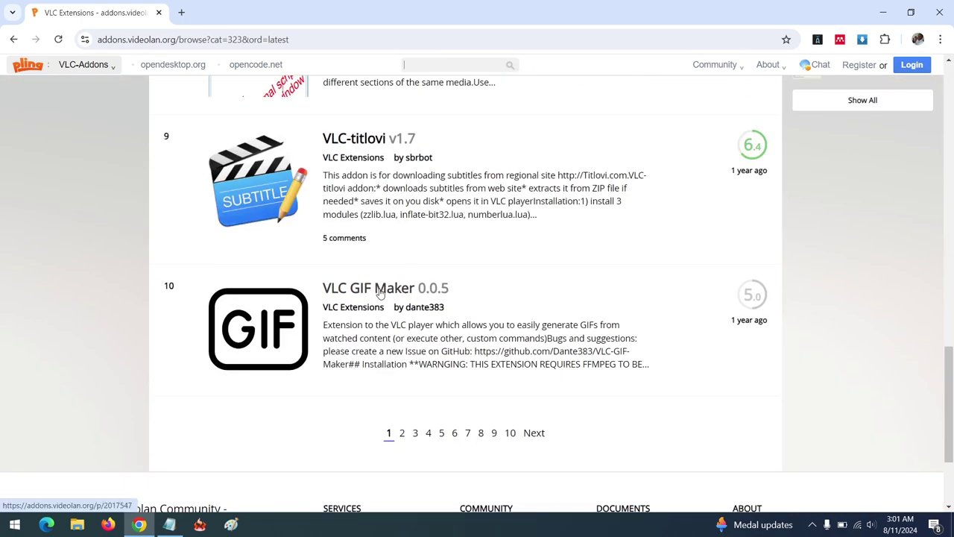
pyautogui.scroll(16, 395, 284)
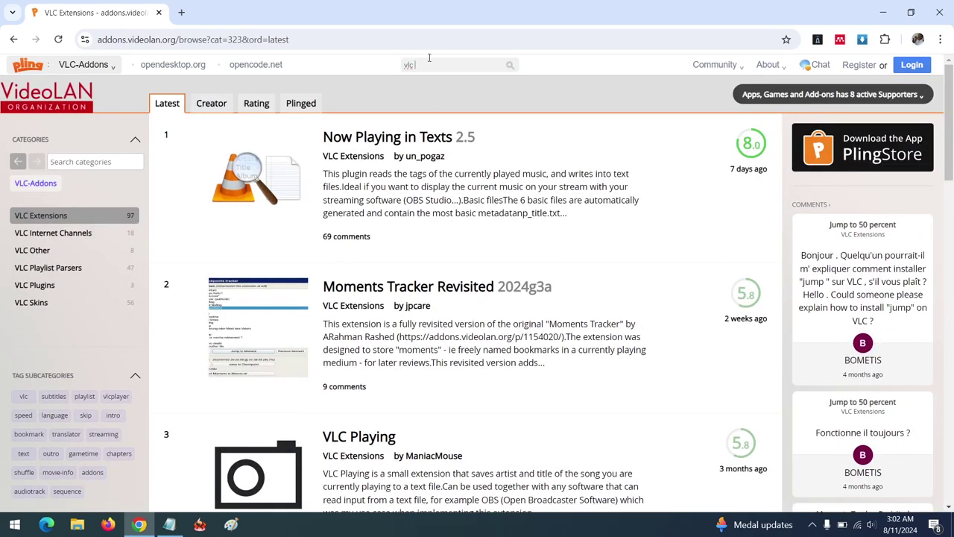
pyautogui.write('if')
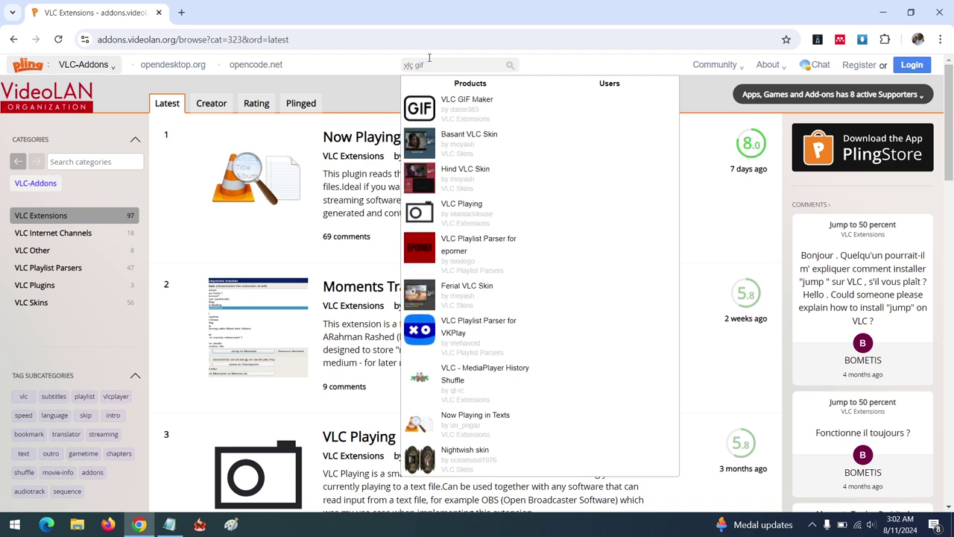
pyautogui.write(' maker')
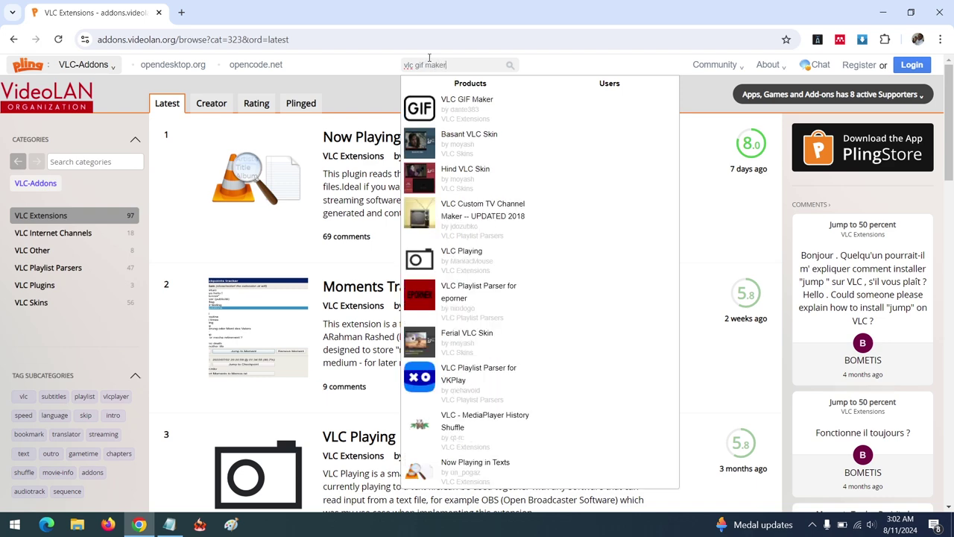
pyautogui.press('Return')
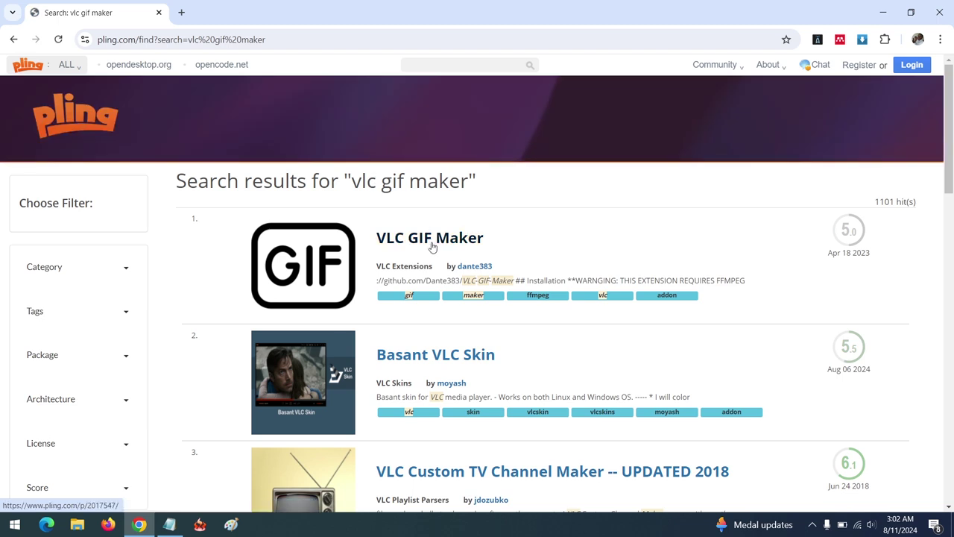
# - Download main.zip from the VLC GIF Maker Pling page and dismiss the completion notice
pyautogui.click(444, 240)
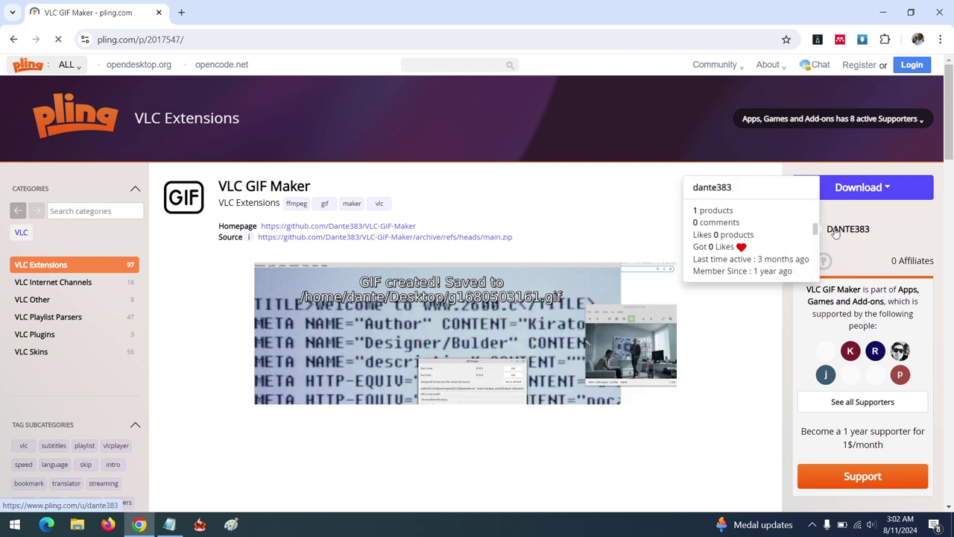
pyautogui.click(868, 189)
pyautogui.click(818, 215)
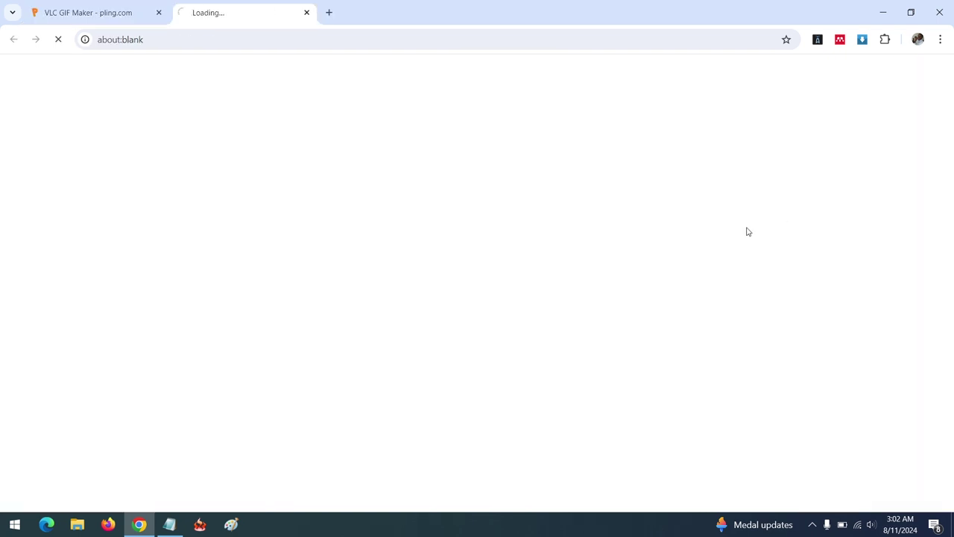
pyautogui.click(154, 21)
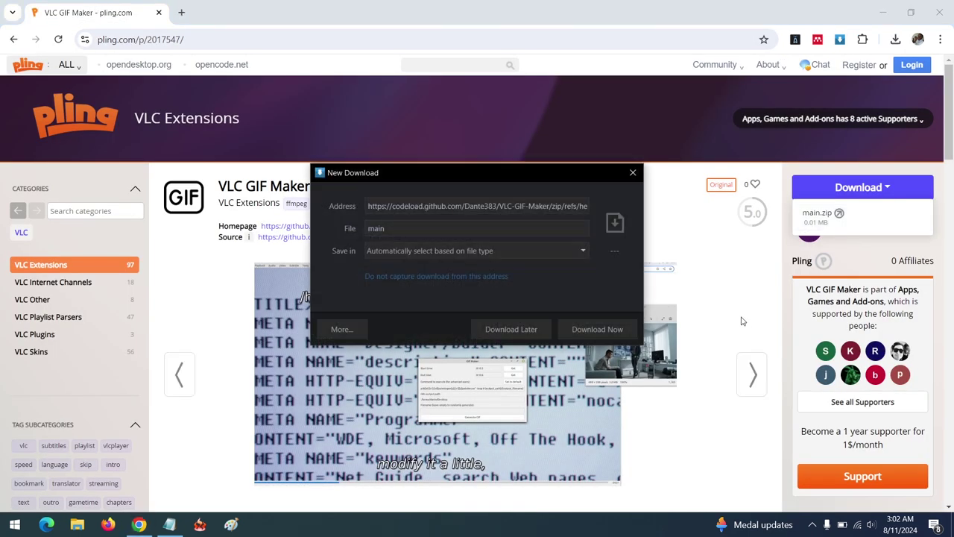
pyautogui.click(597, 330)
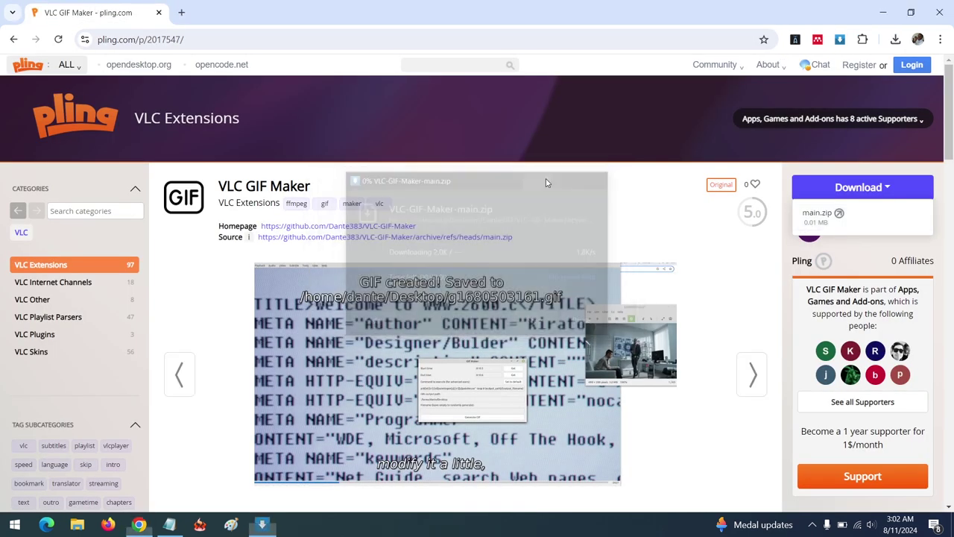
pyautogui.click(586, 204)
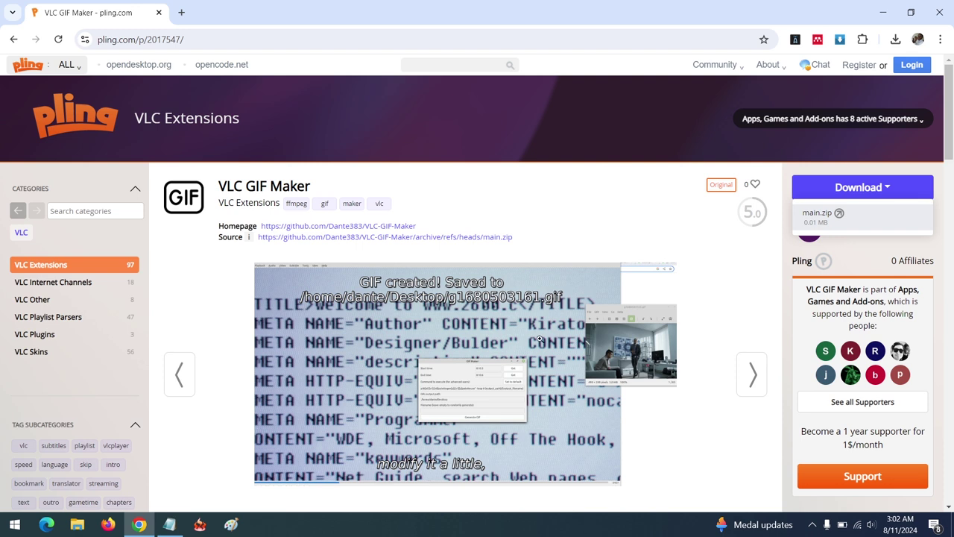
# - Show the Downloads folder in File Explorer
pyautogui.scroll(-1, 506, 306)
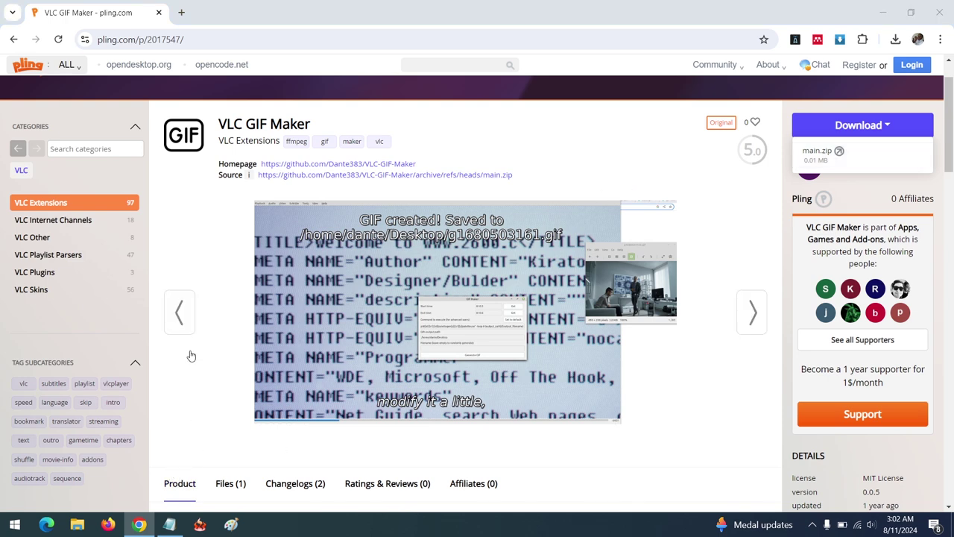
pyautogui.press('super+e')
pyautogui.click(47, 156)
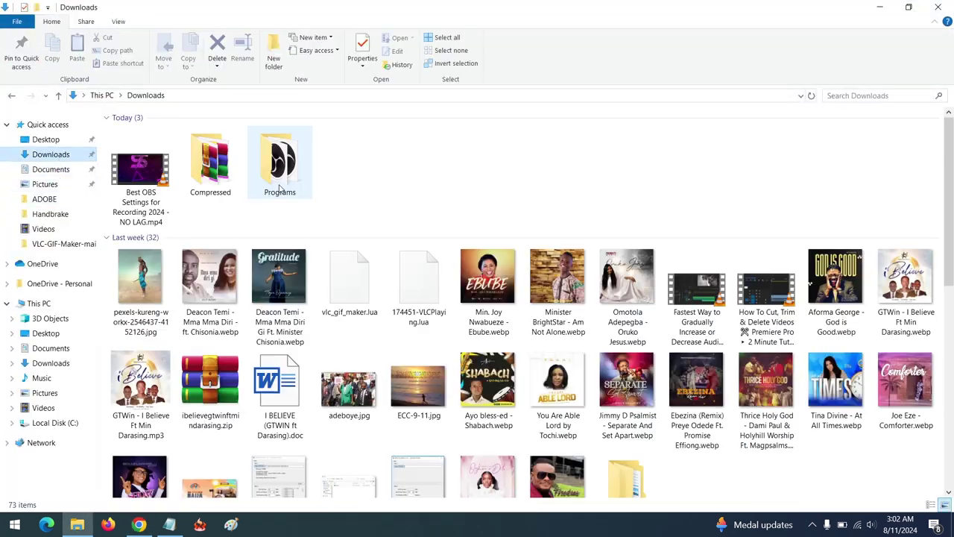
# - Extract VLC-GIF-Maker-0.0.6.zip in place inside the Compressed folder
pyautogui.doubleClick(210, 161)
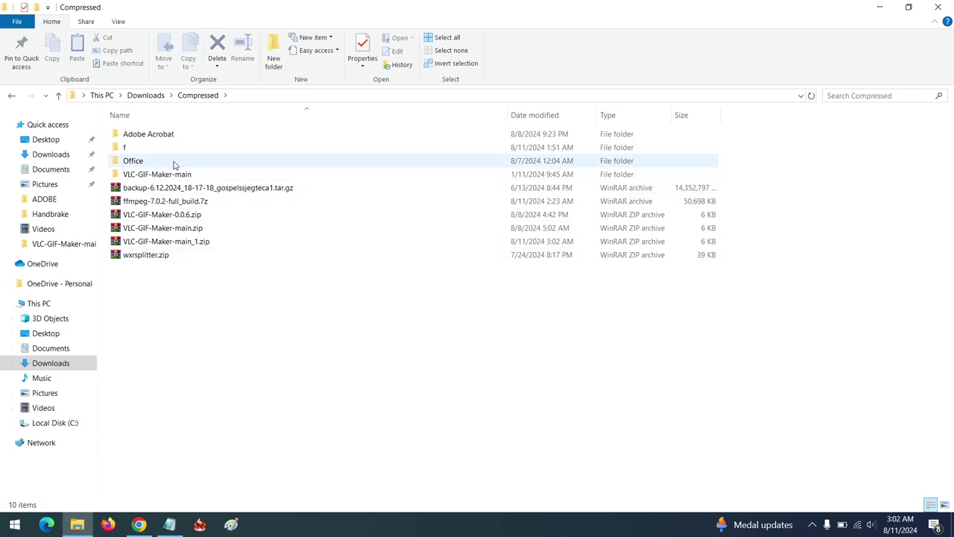
pyautogui.rightClick(152, 216)
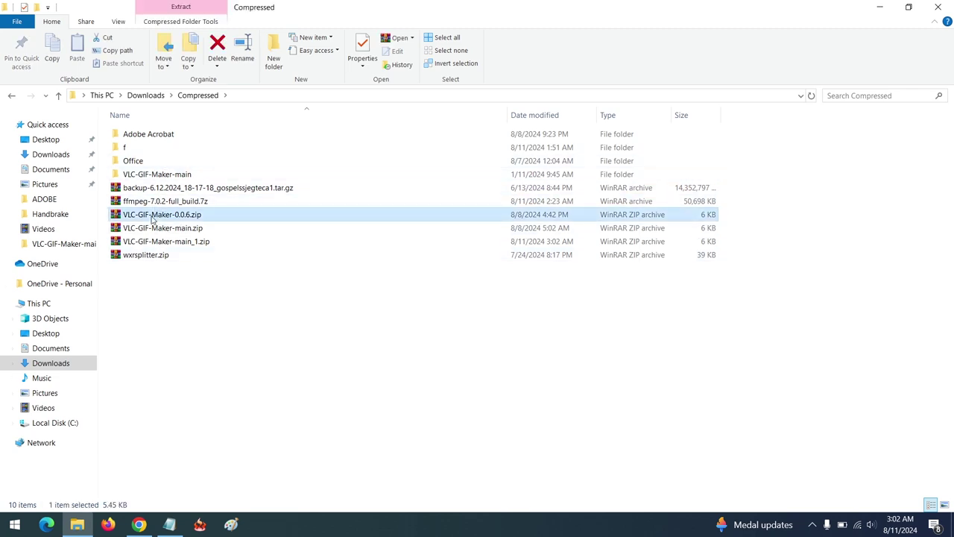
pyautogui.click(191, 282)
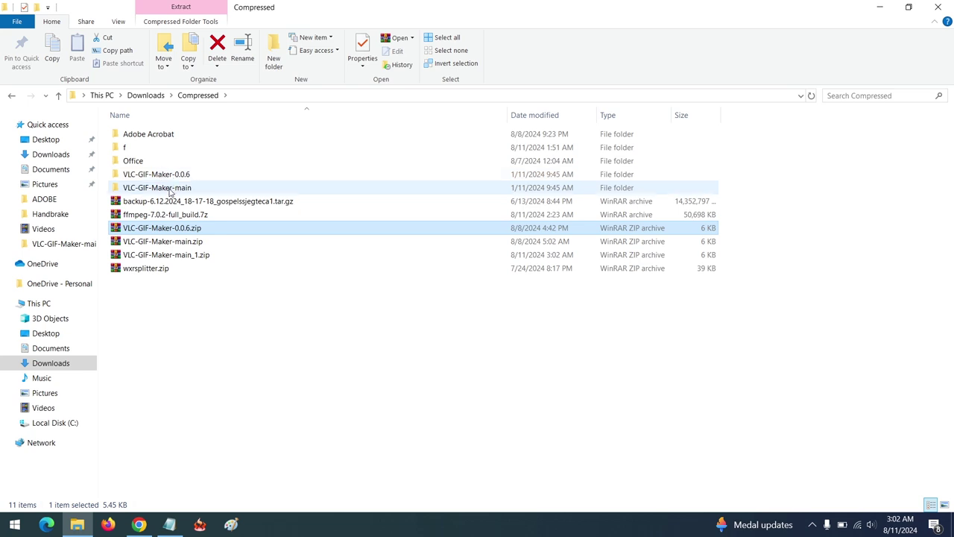
# - Copy vlc_gif_maker.lua from the extracted VLC-GIF-Maker-main folder
pyautogui.doubleClick(170, 191)
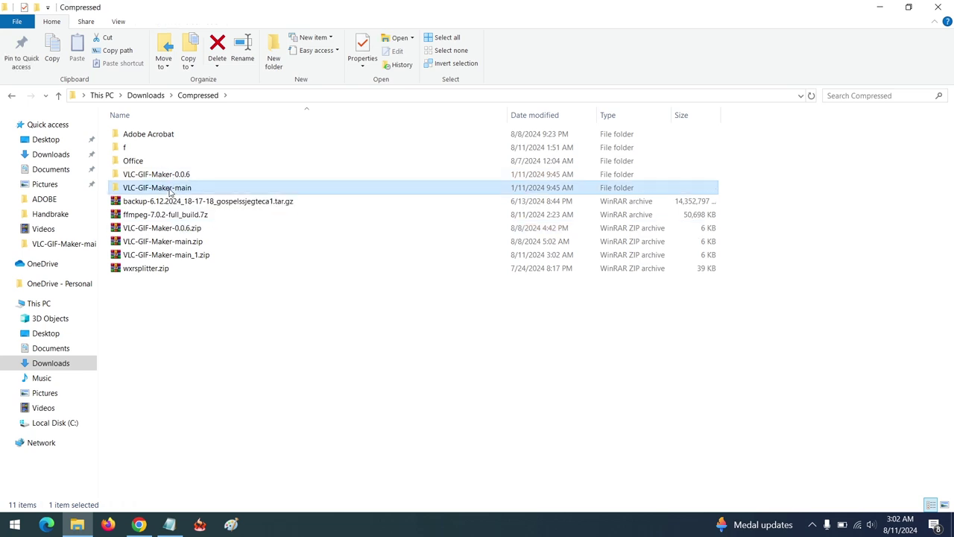
pyautogui.click(155, 164)
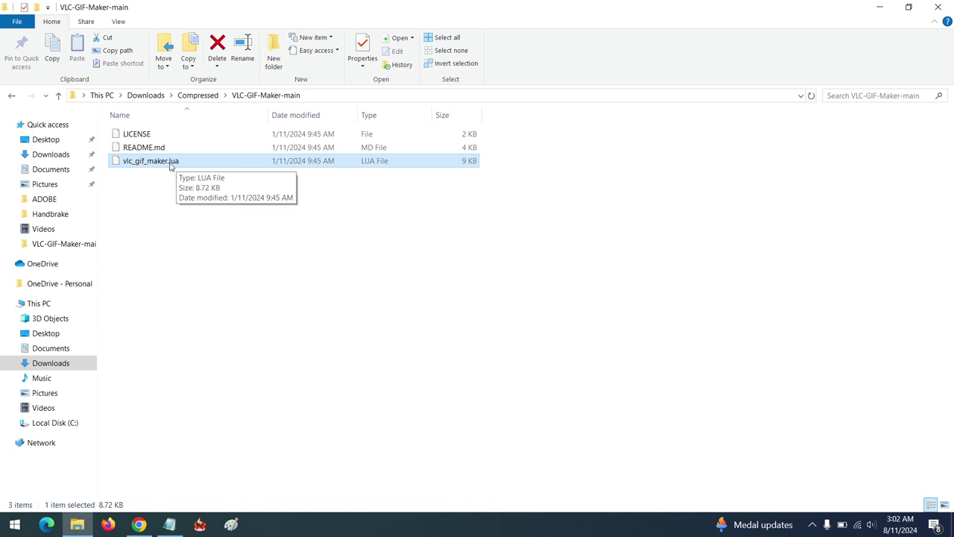
pyautogui.rightClick(170, 162)
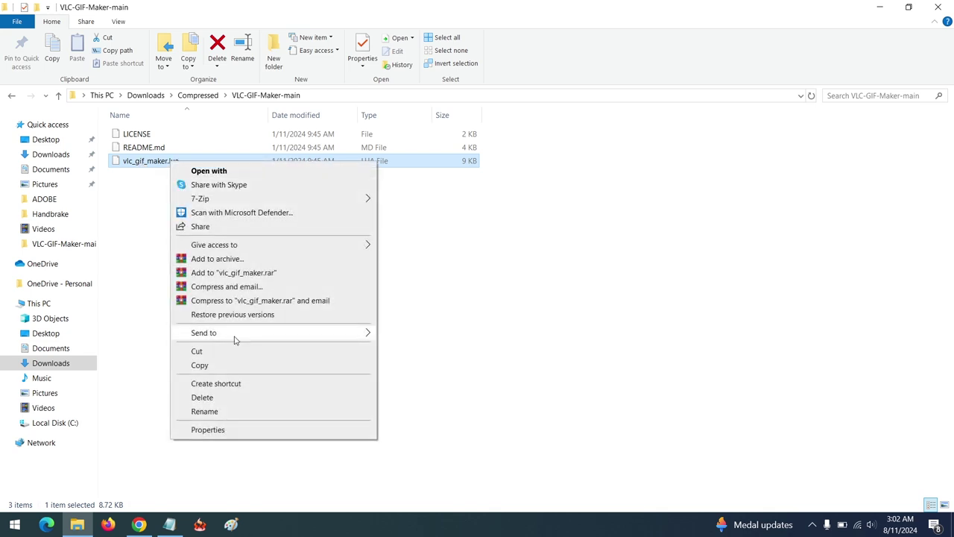
pyautogui.click(213, 365)
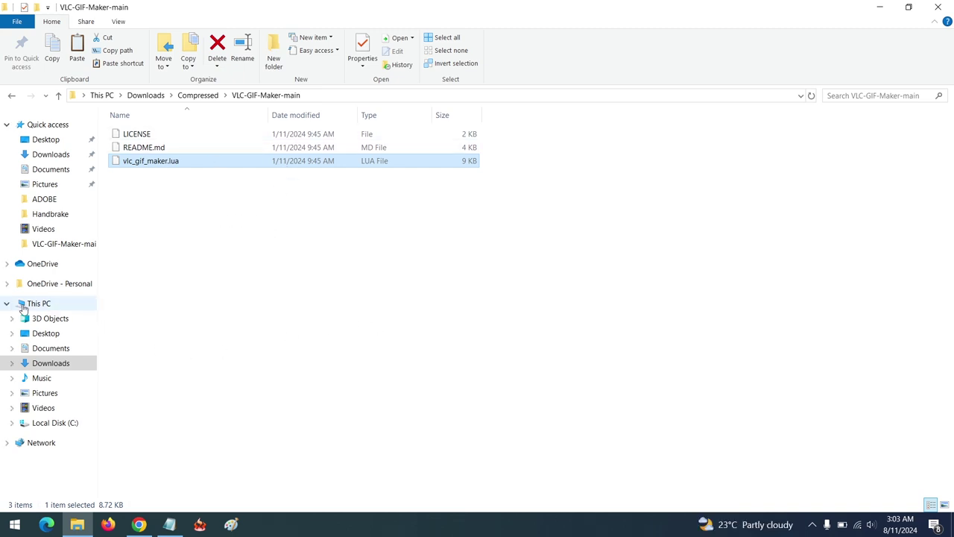
# - Navigate from This PC to C:\Program Files\VideoLAN\VLC\lua\extensions
pyautogui.click(38, 304)
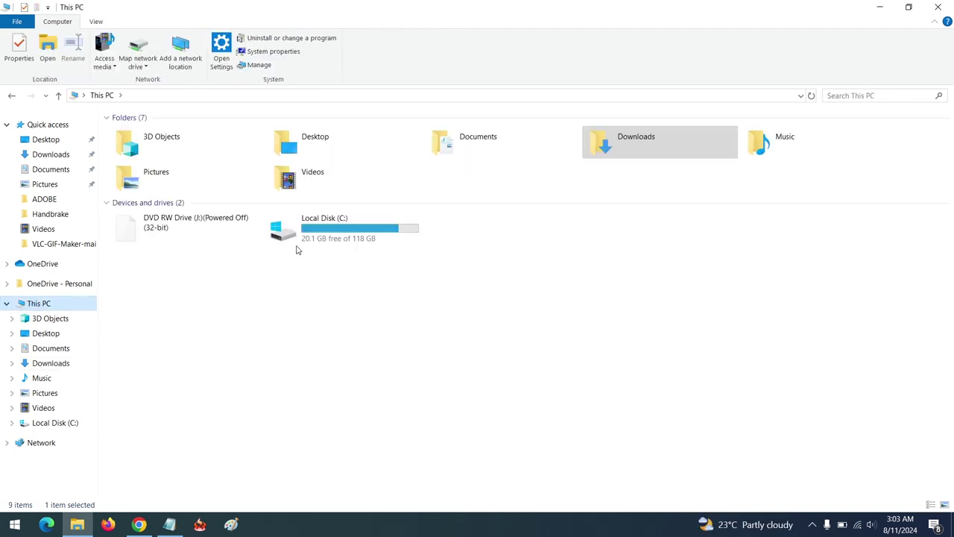
pyautogui.doubleClick(342, 229)
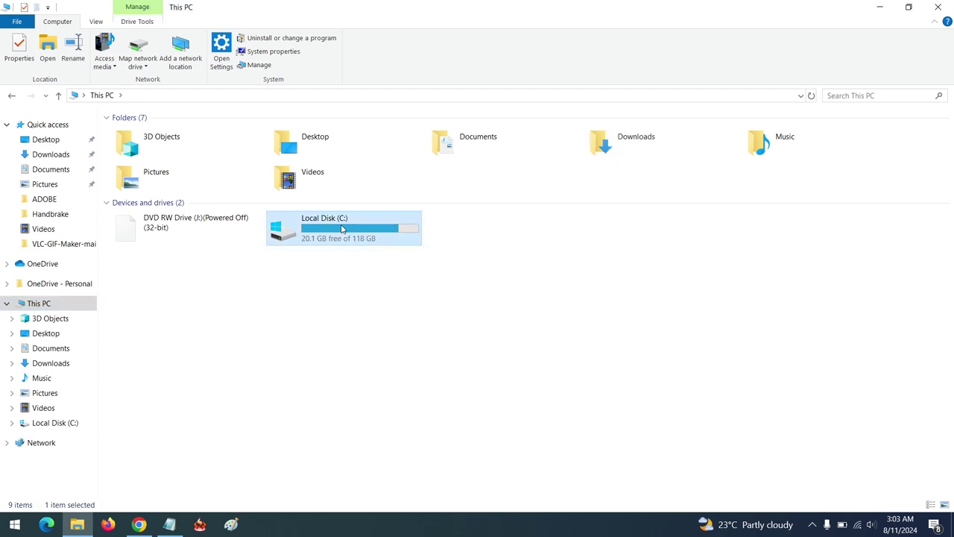
pyautogui.doubleClick(159, 202)
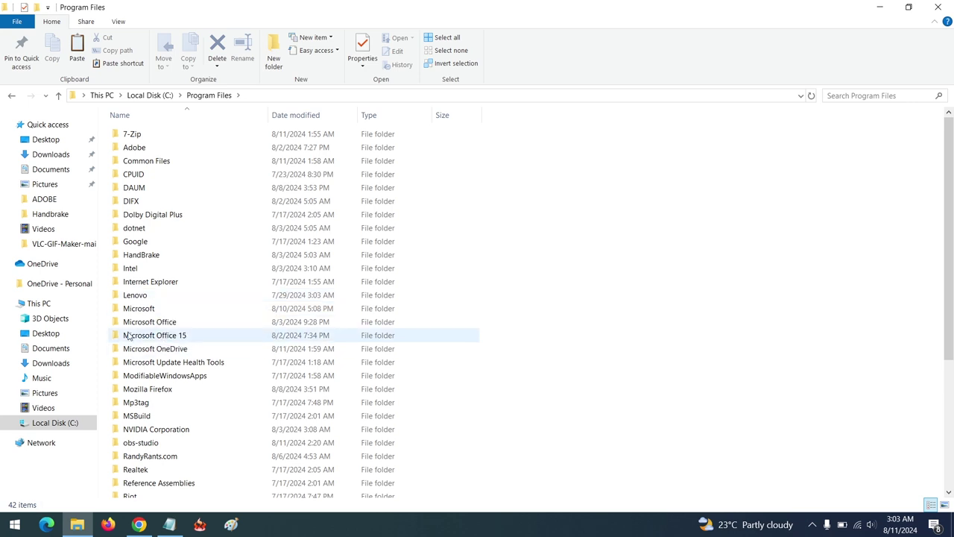
pyautogui.click(147, 283)
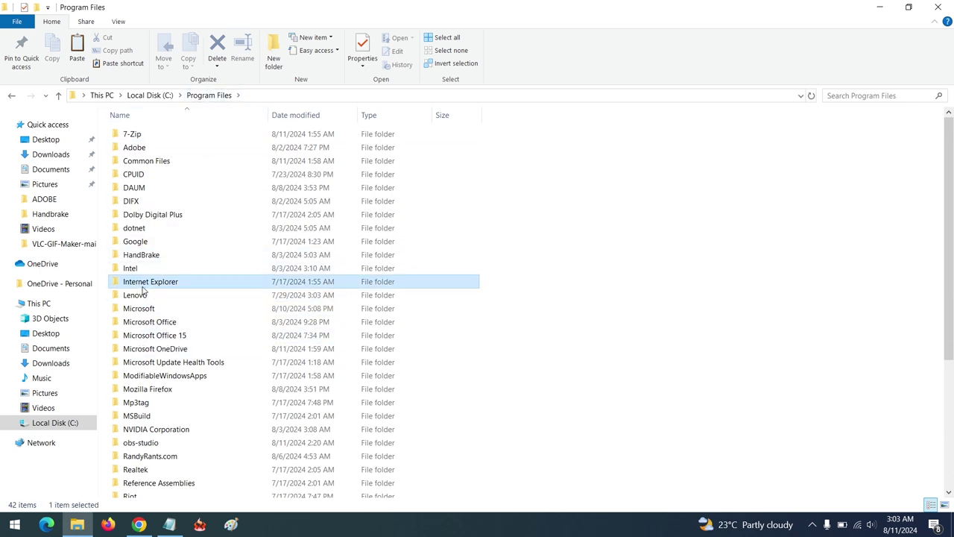
pyautogui.press('v')
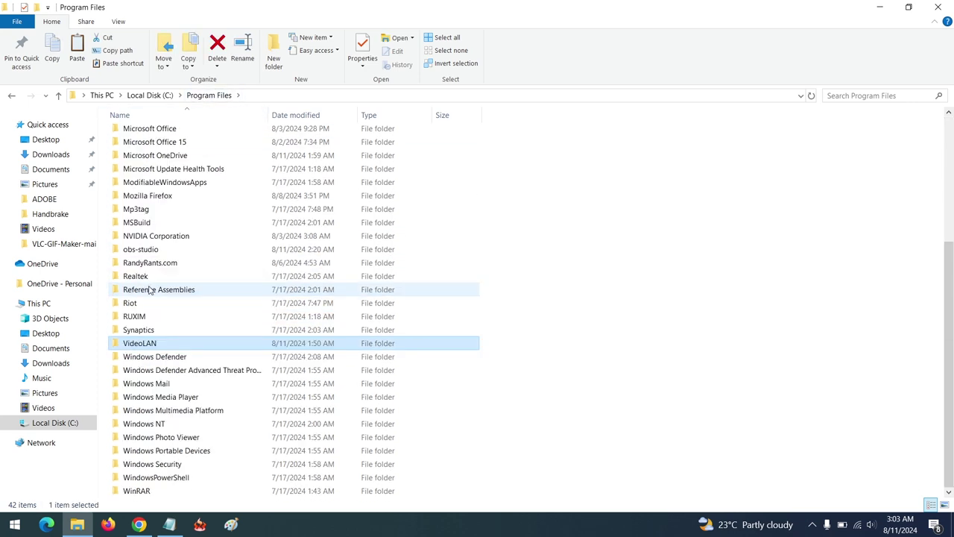
pyautogui.doubleClick(140, 344)
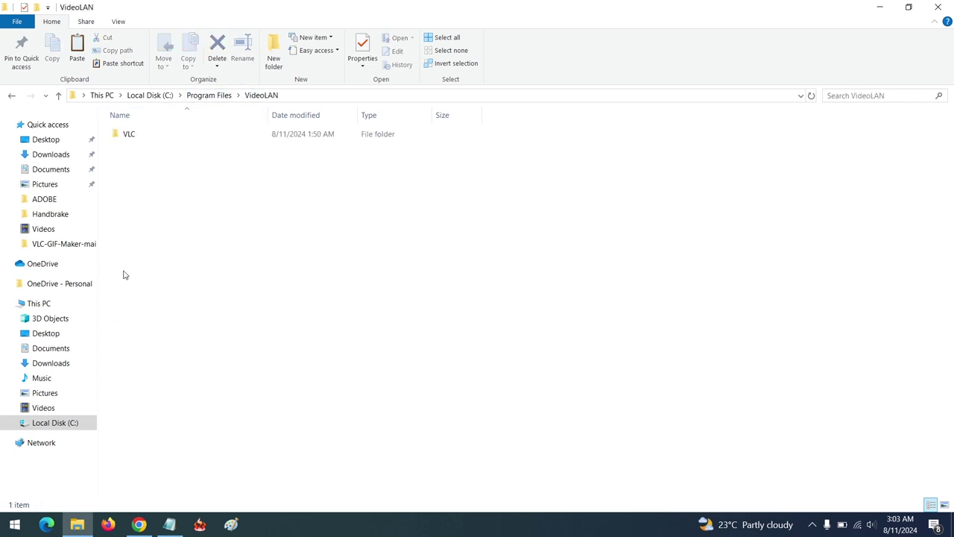
pyautogui.doubleClick(132, 137)
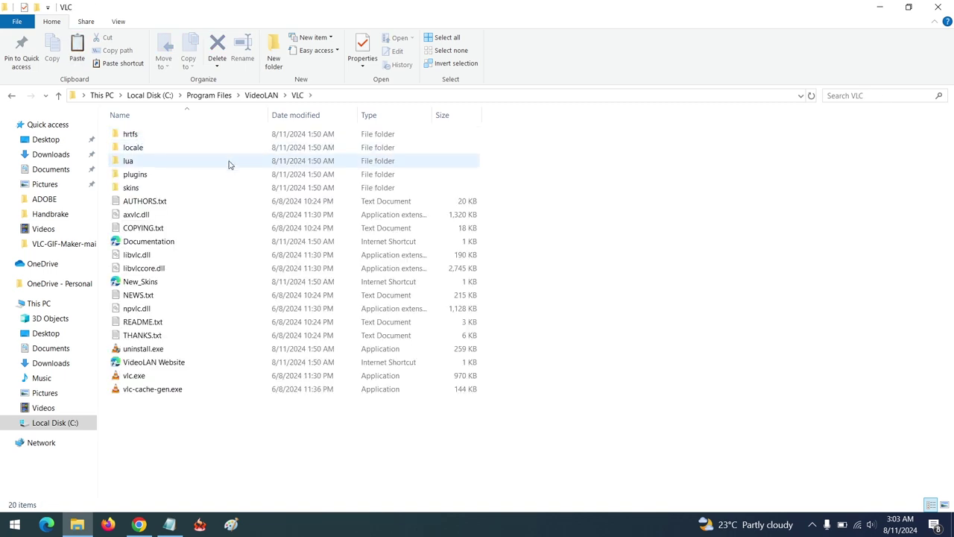
pyautogui.doubleClick(128, 163)
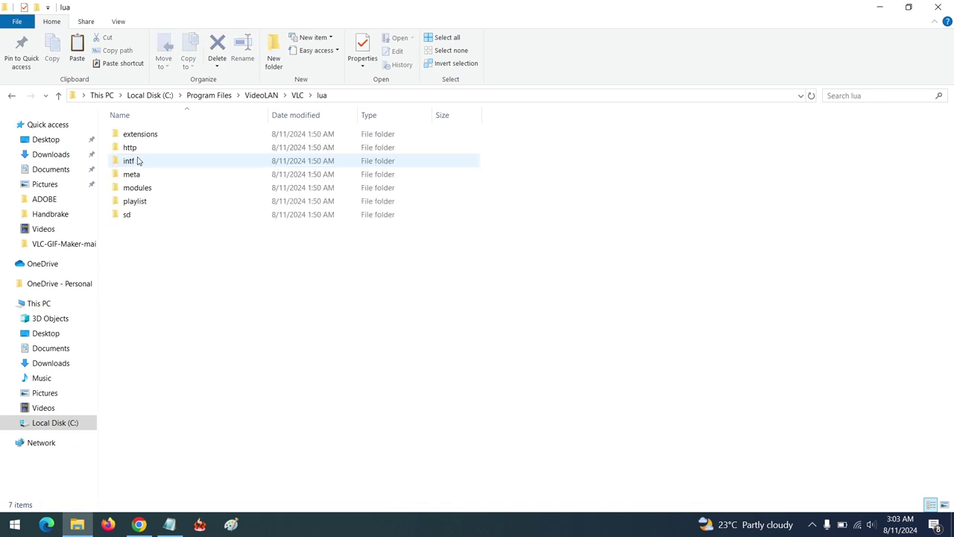
pyautogui.doubleClick(159, 137)
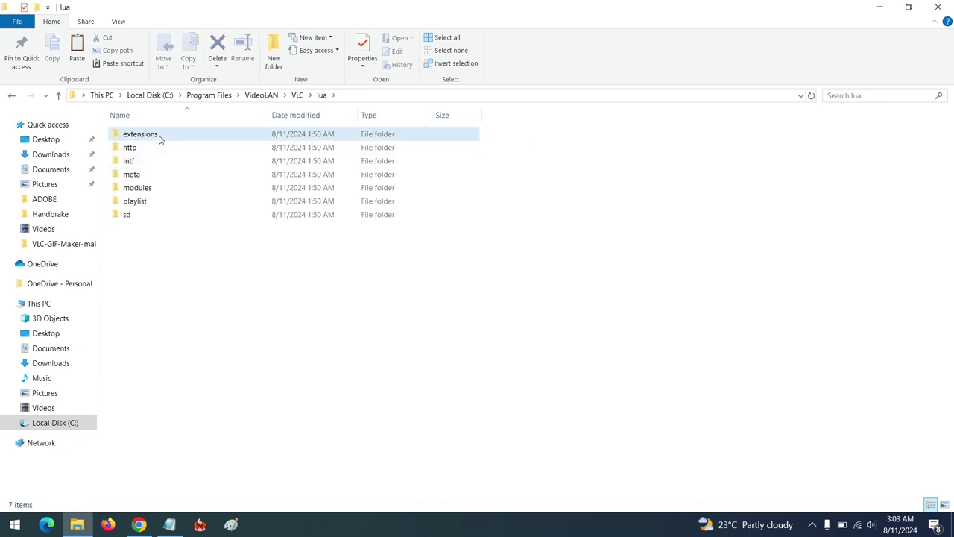
# - Paste vlc_gif_maker.lua into the extensions folder, approve admin access, and minimize File Explorer
pyautogui.rightClick(167, 173)
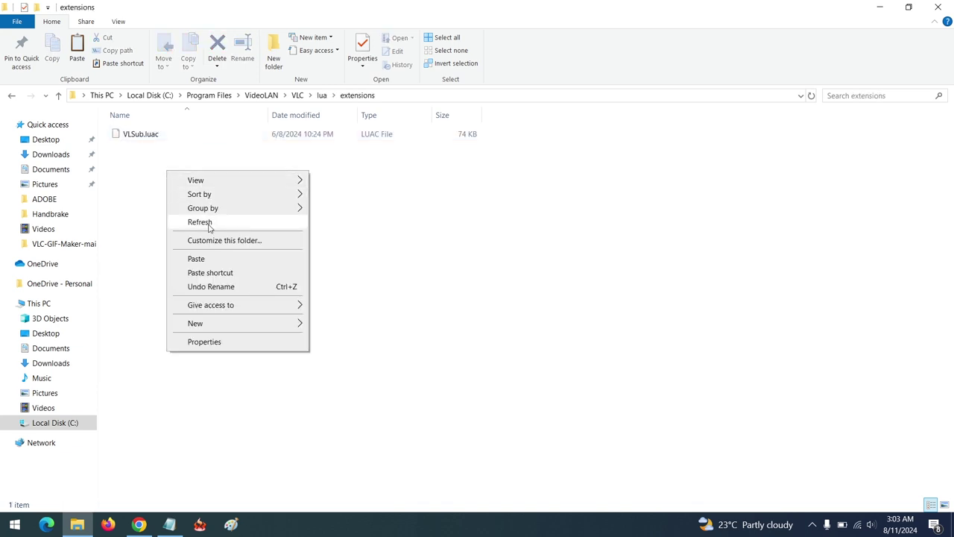
pyautogui.click(195, 258)
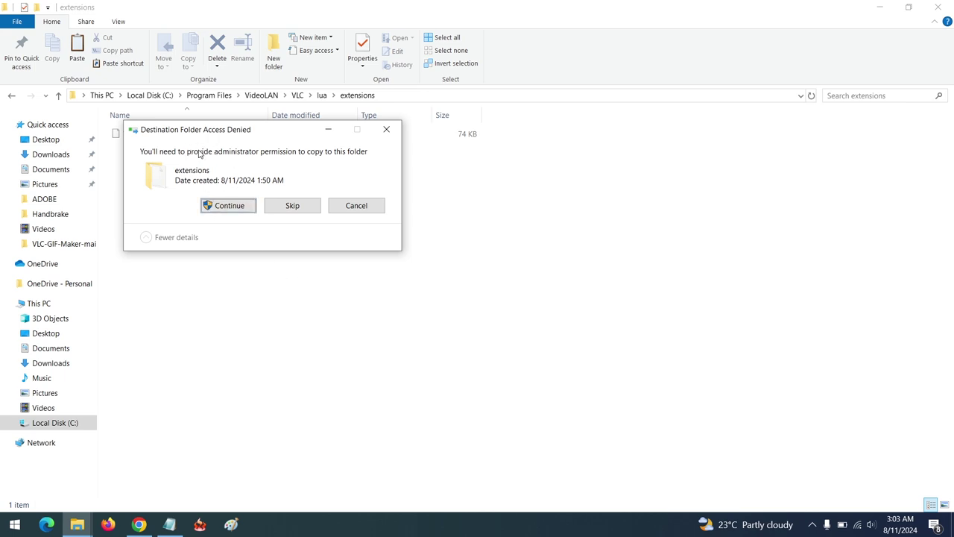
pyautogui.click(227, 206)
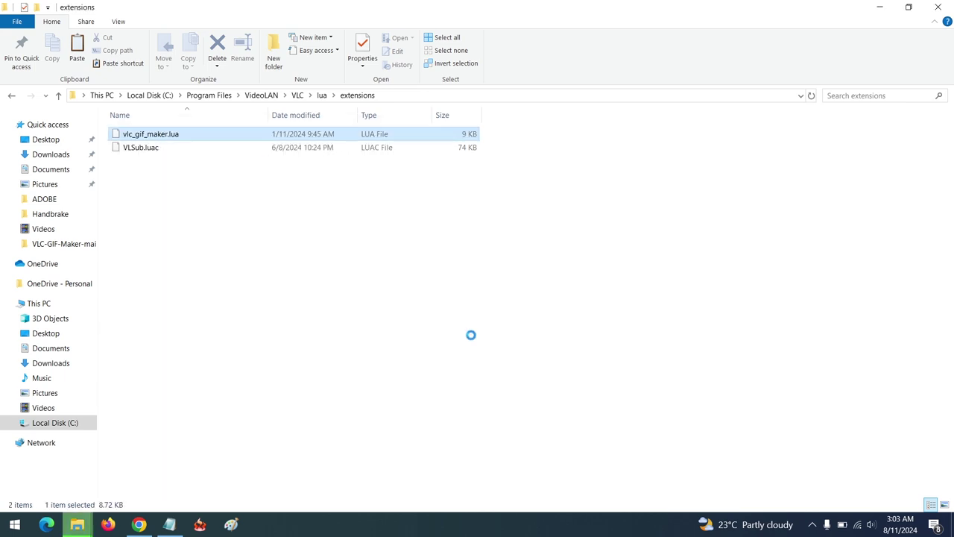
pyautogui.click(878, 9)
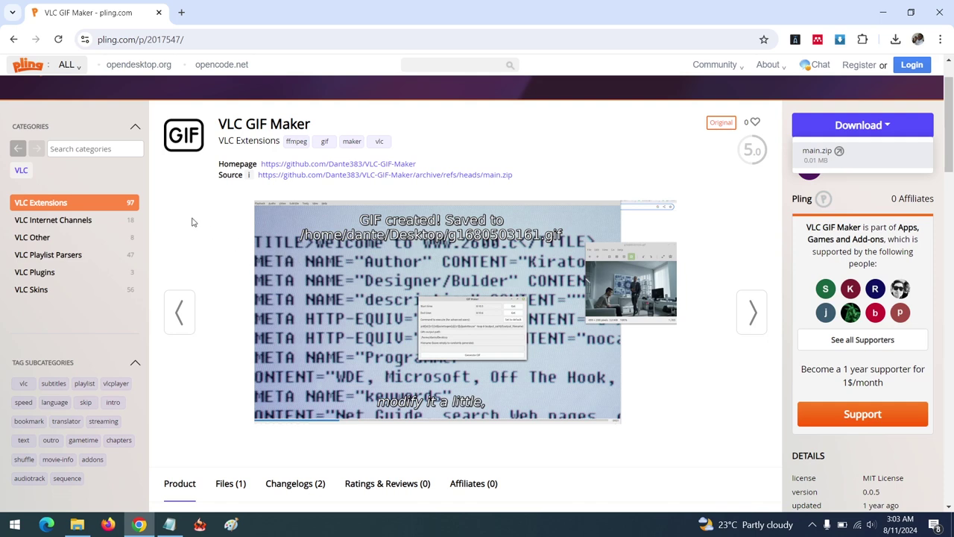
# - Open a blank Chrome tab, return to the pling.com tab, then restore the extensions folder window
pyautogui.click(181, 12)
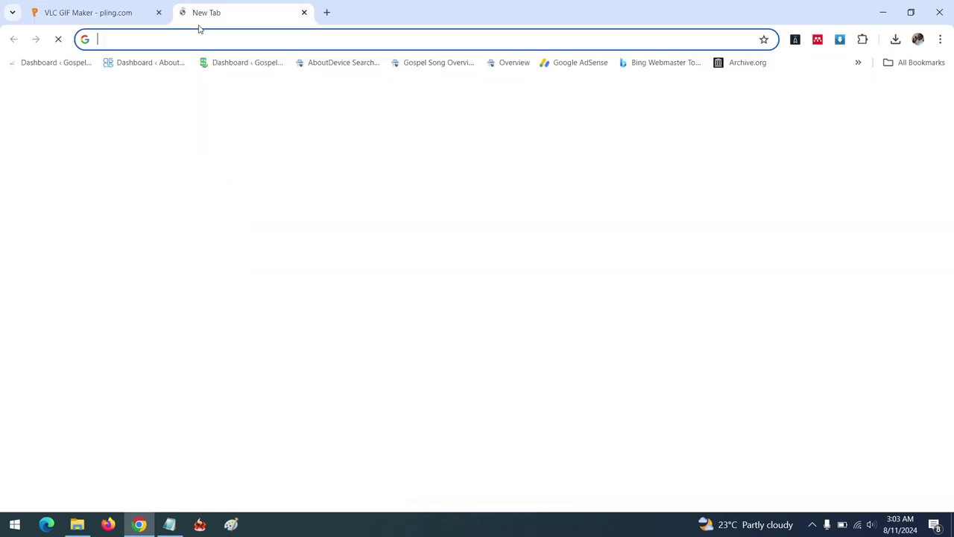
pyautogui.write('f')
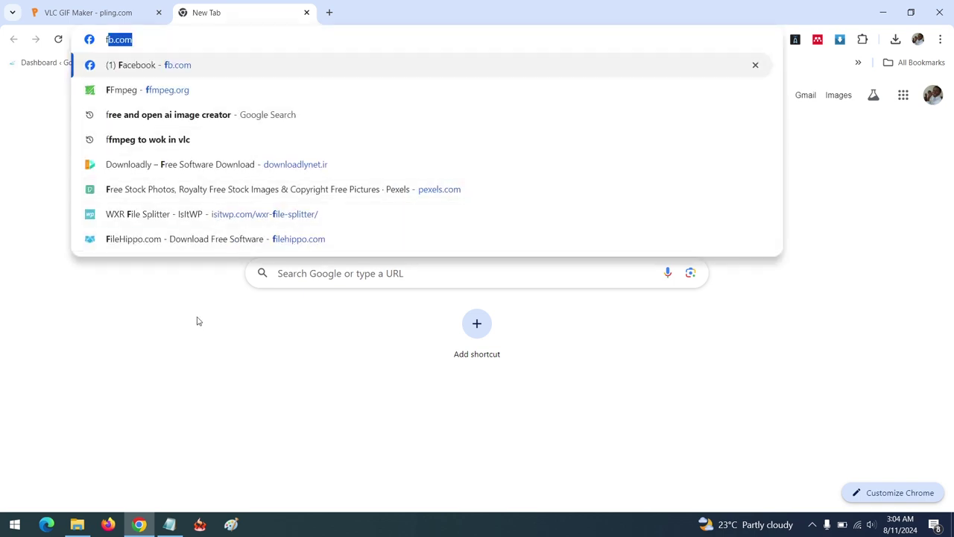
pyautogui.click(100, 14)
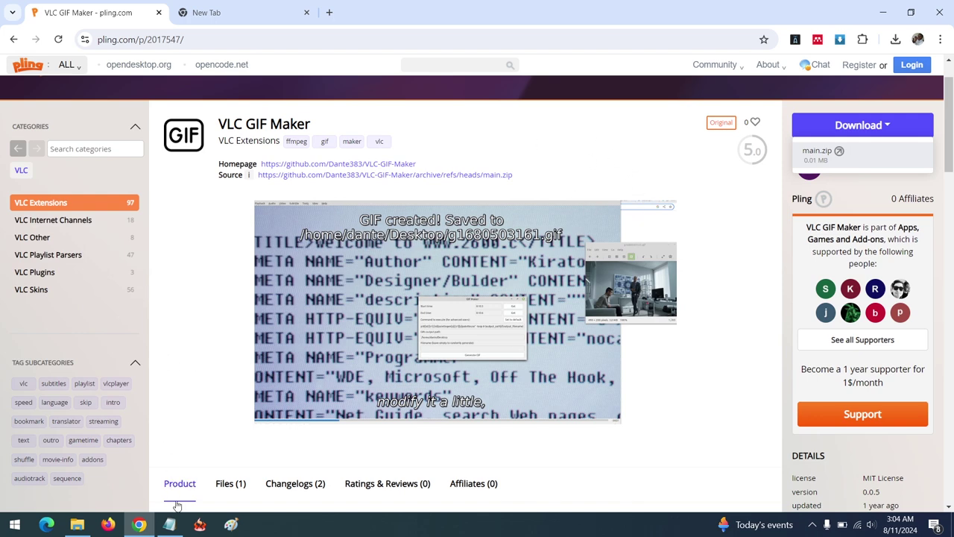
pyautogui.click(77, 524)
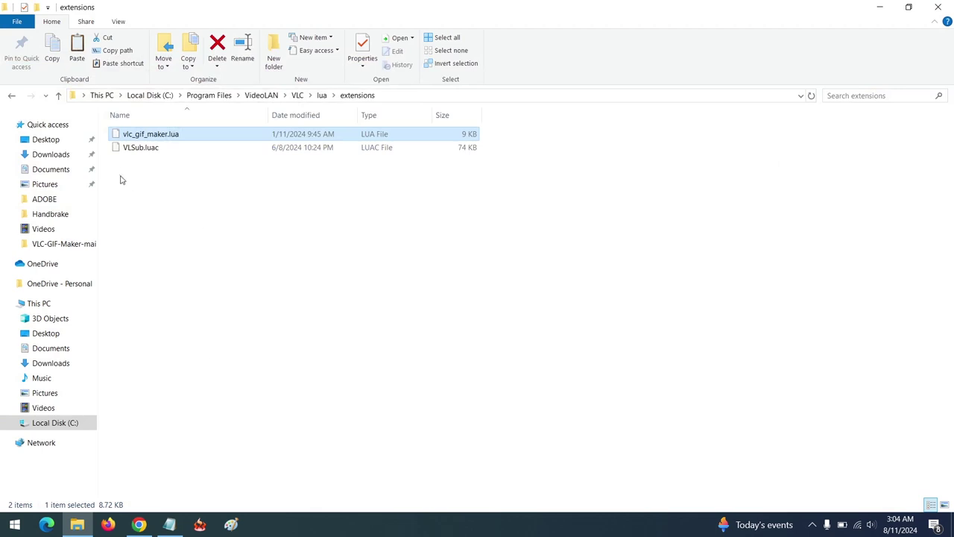
# - Play How to Remap Keys on Your Keyboard.mp4 from Videos\Completed in VLC, then pause it
pyautogui.click(361, 98)
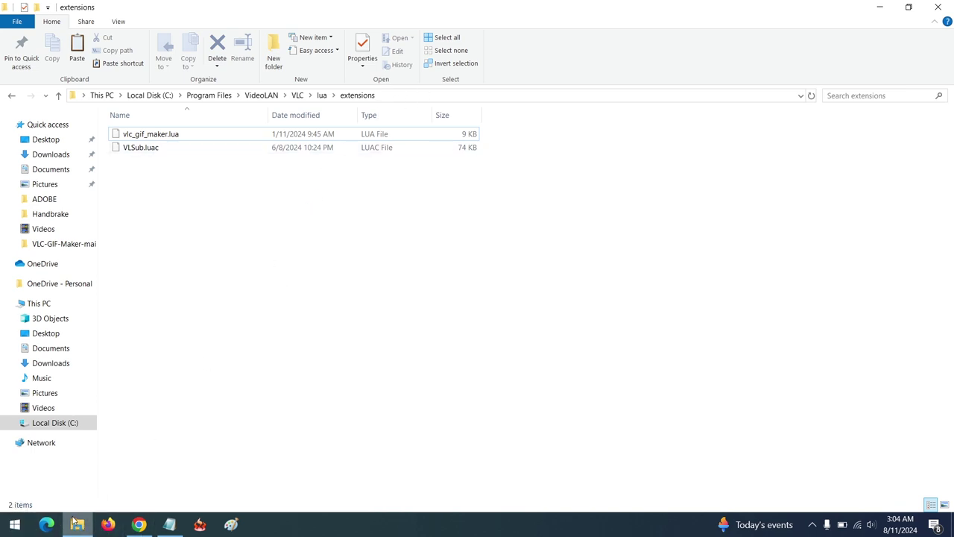
pyautogui.moveTo(78, 530)
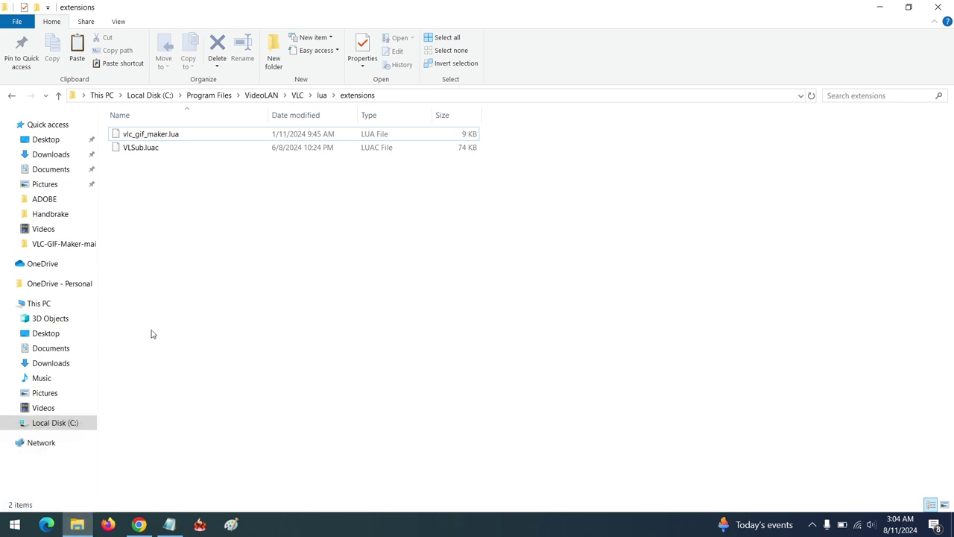
pyautogui.click(49, 412)
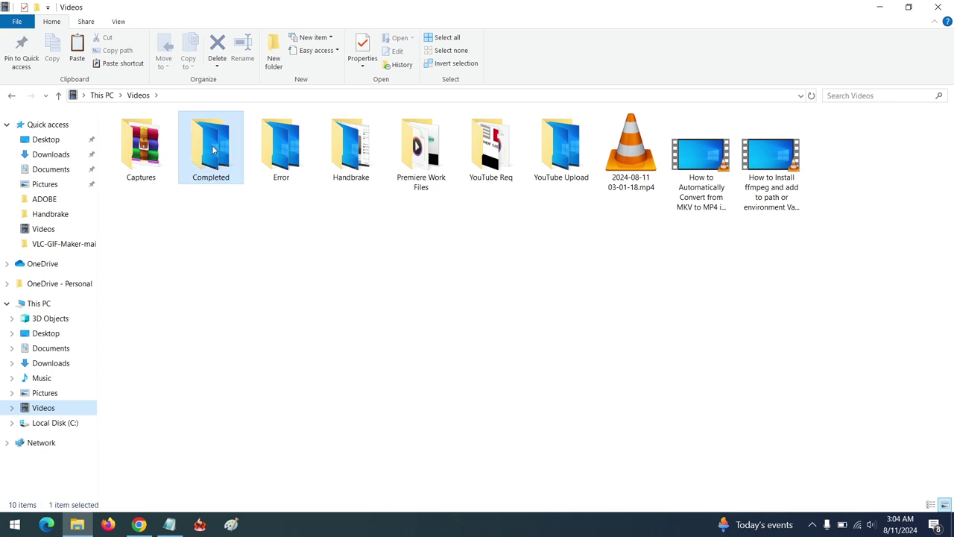
pyautogui.doubleClick(212, 150)
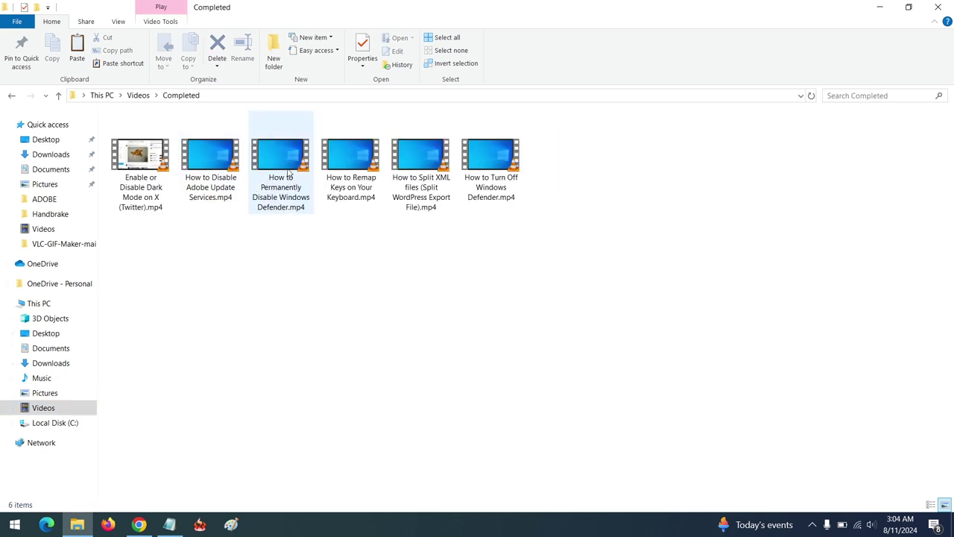
pyautogui.doubleClick(352, 159)
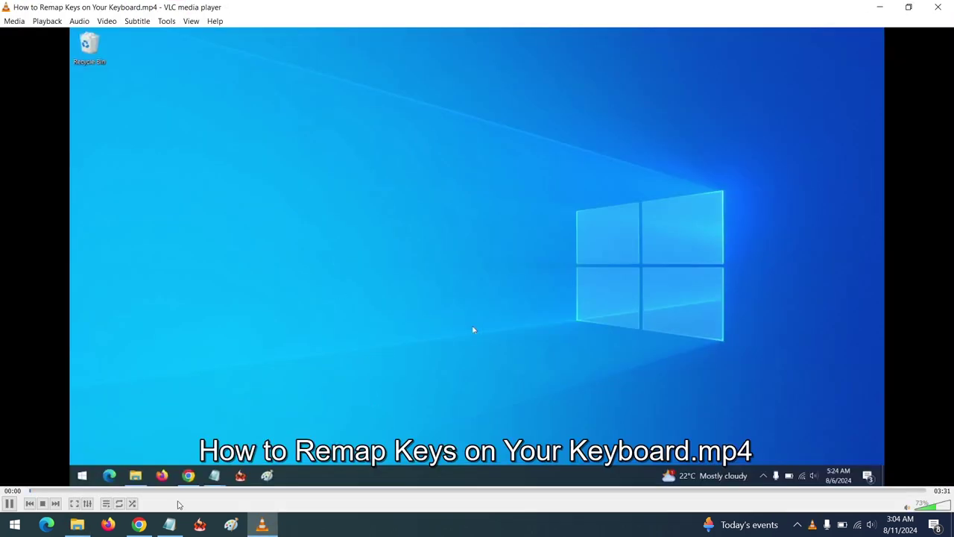
pyautogui.click(9, 503)
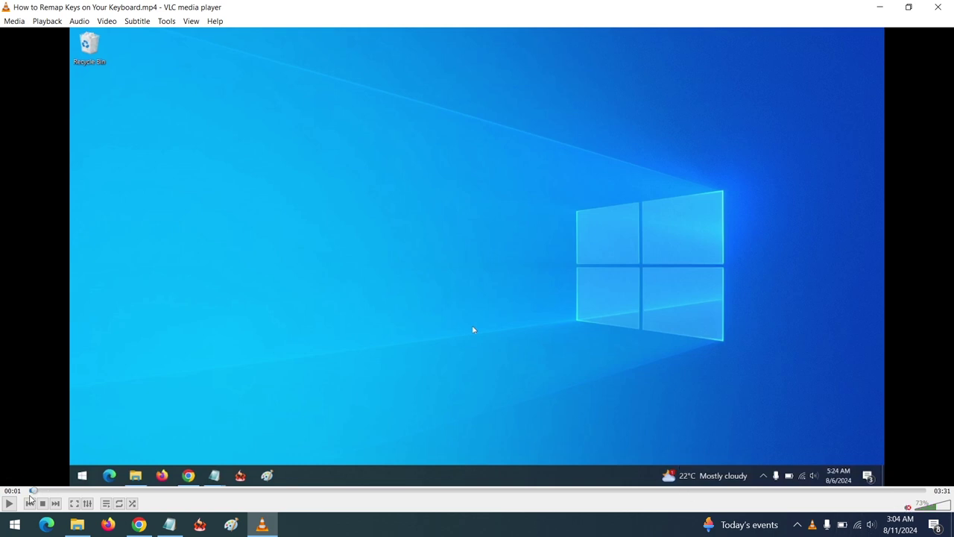
# - Seek the video to 00:29 and start VLC GIF maker from the View menu
pyautogui.moveTo(30, 490); pyautogui.dragTo(154, 491)
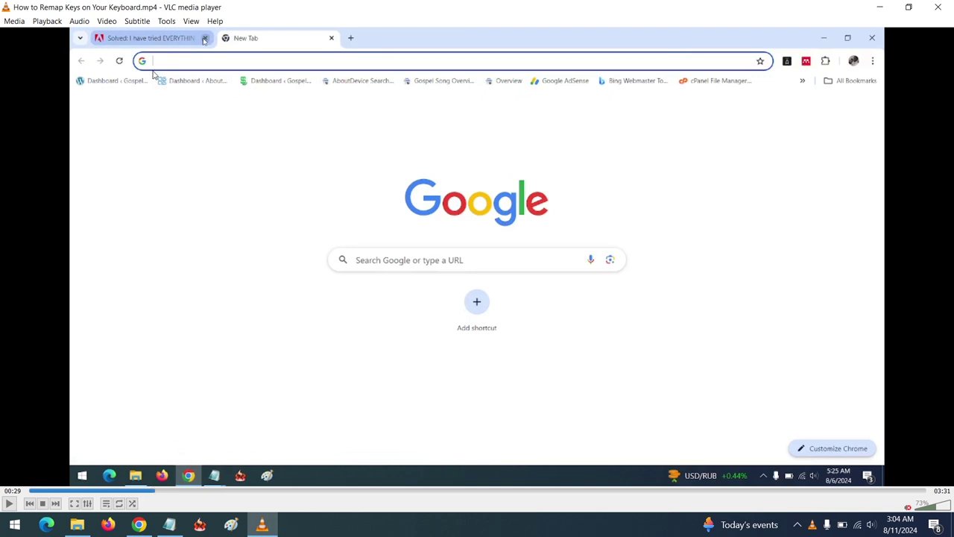
pyautogui.click(186, 22)
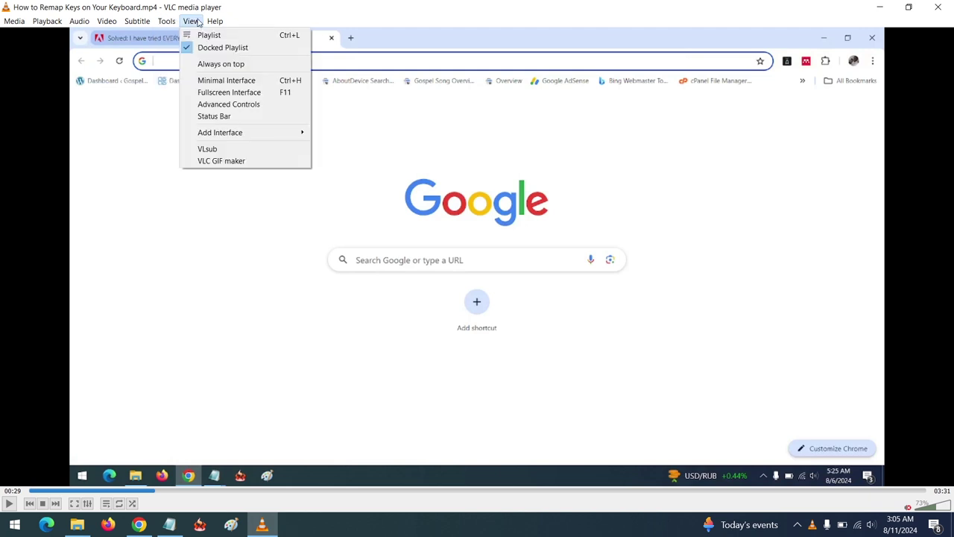
pyautogui.click(190, 23)
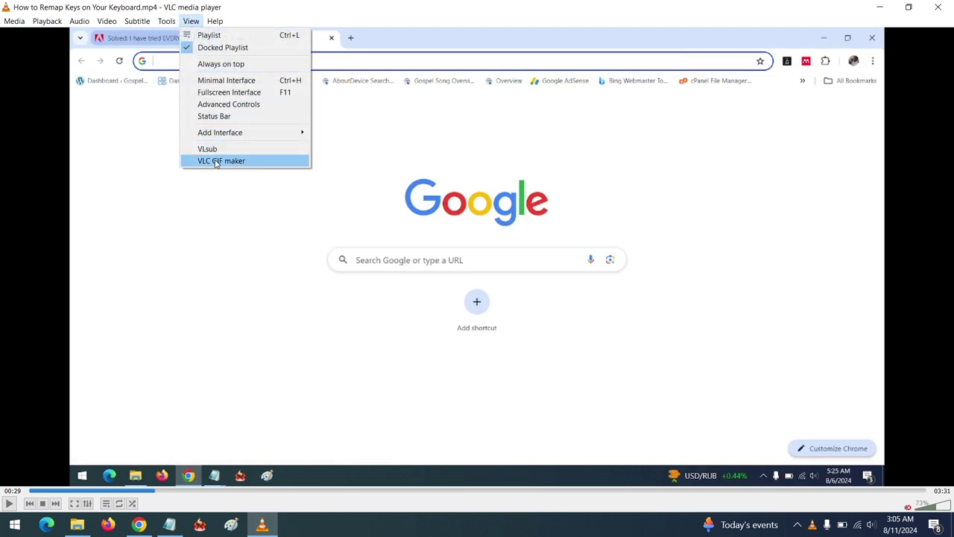
pyautogui.click(215, 163)
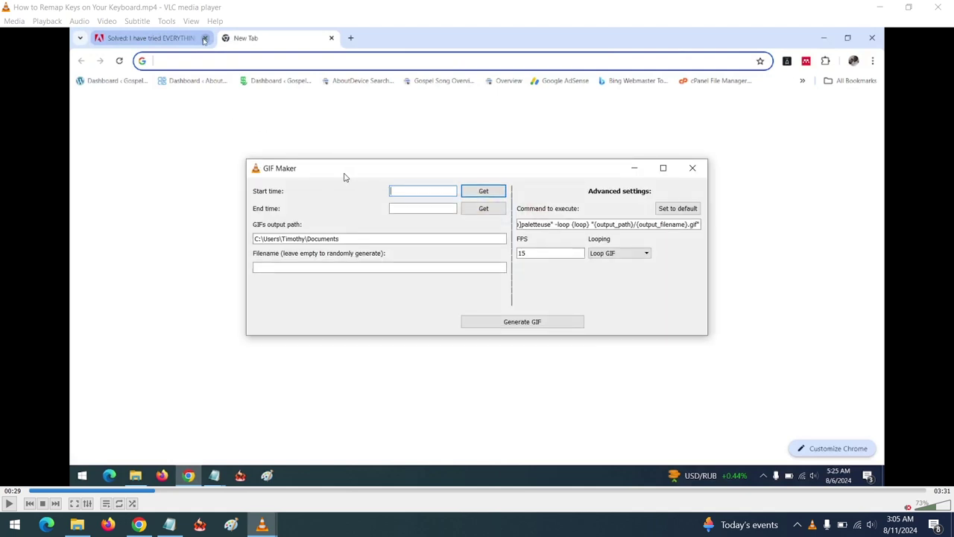
# - Resume playback and set the GIF start time to 0:0:41.570 at the current position
pyautogui.moveTo(347, 168); pyautogui.dragTo(411, 153)
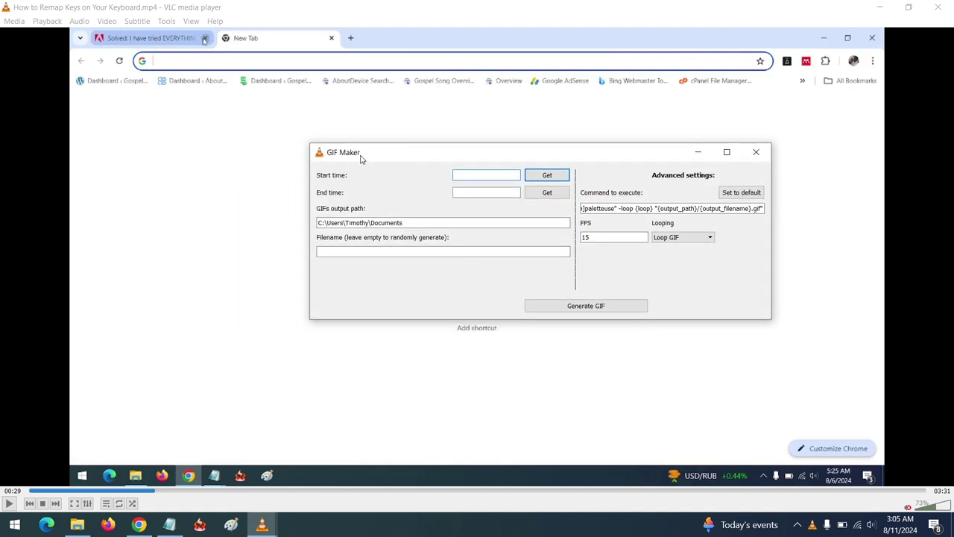
pyautogui.click(9, 504)
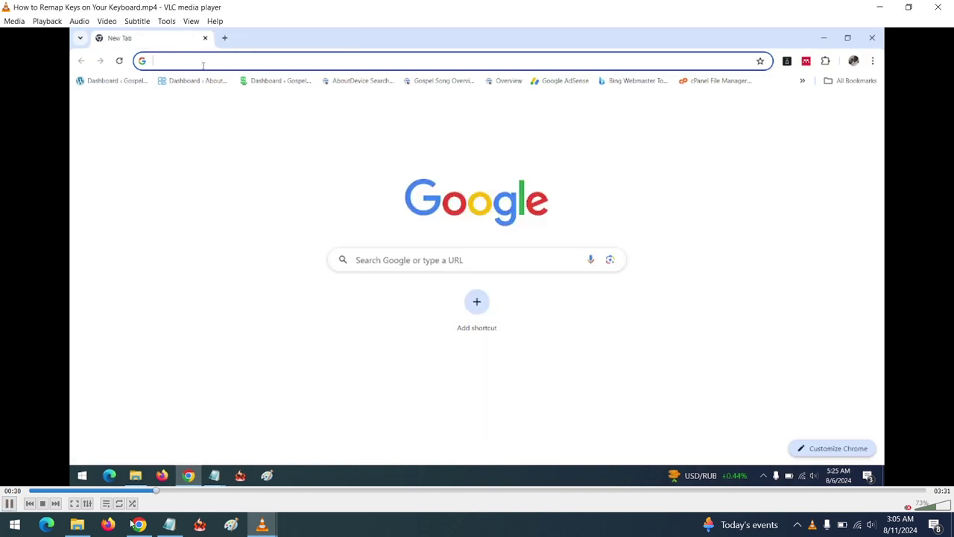
pyautogui.moveTo(257, 522)
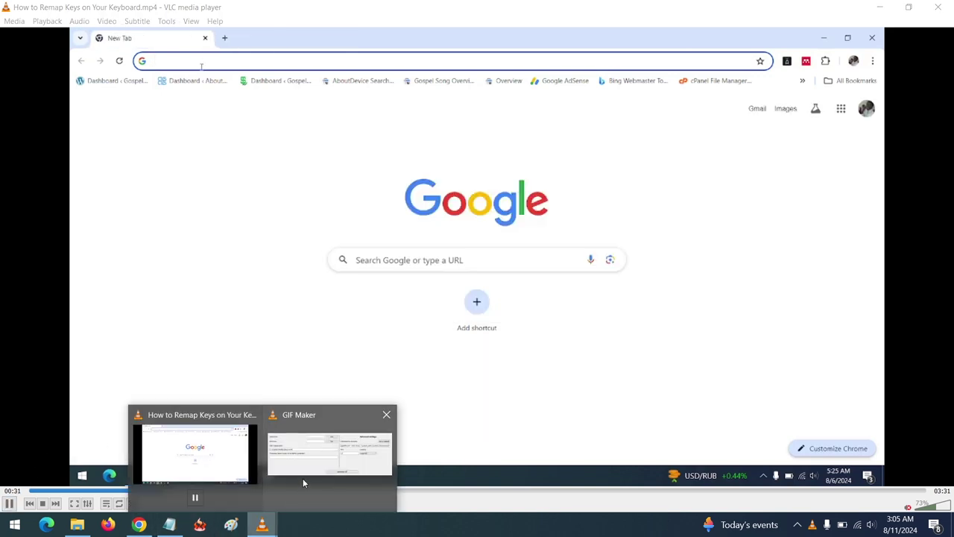
pyautogui.click(302, 466)
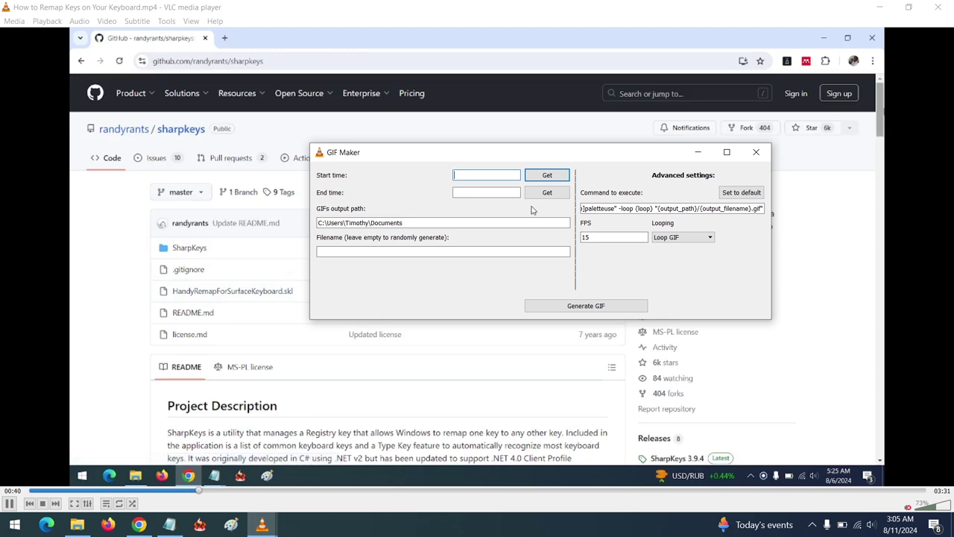
pyautogui.click(547, 177)
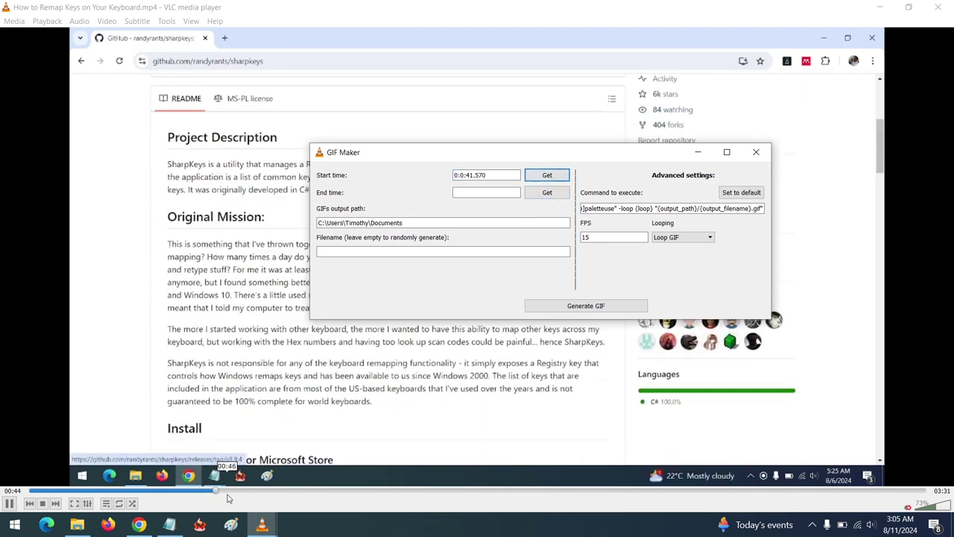
# - Set the GIF end time to 0:0:46.570 and check the Documents output path and filename
pyautogui.click(547, 193)
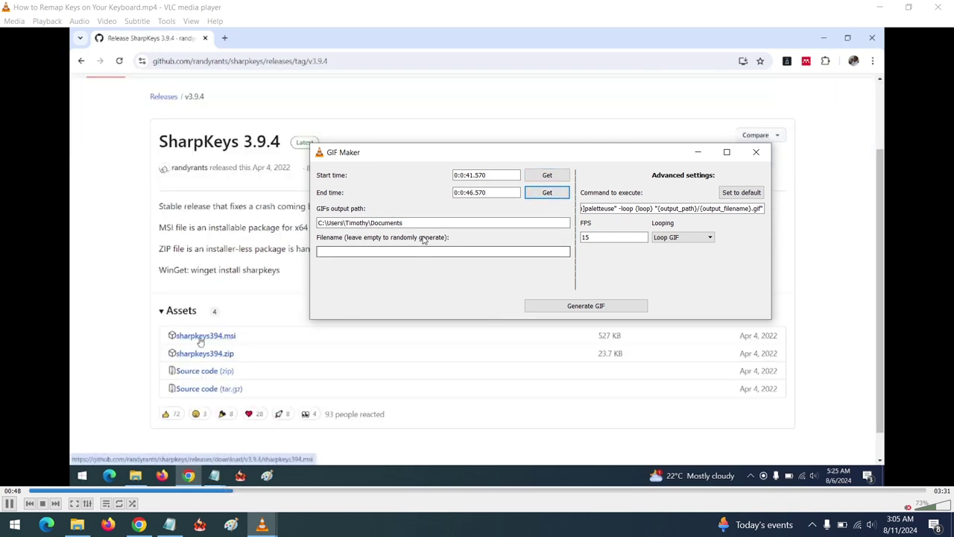
pyautogui.click(403, 222)
pyautogui.moveTo(403, 222); pyautogui.dragTo(315, 223)
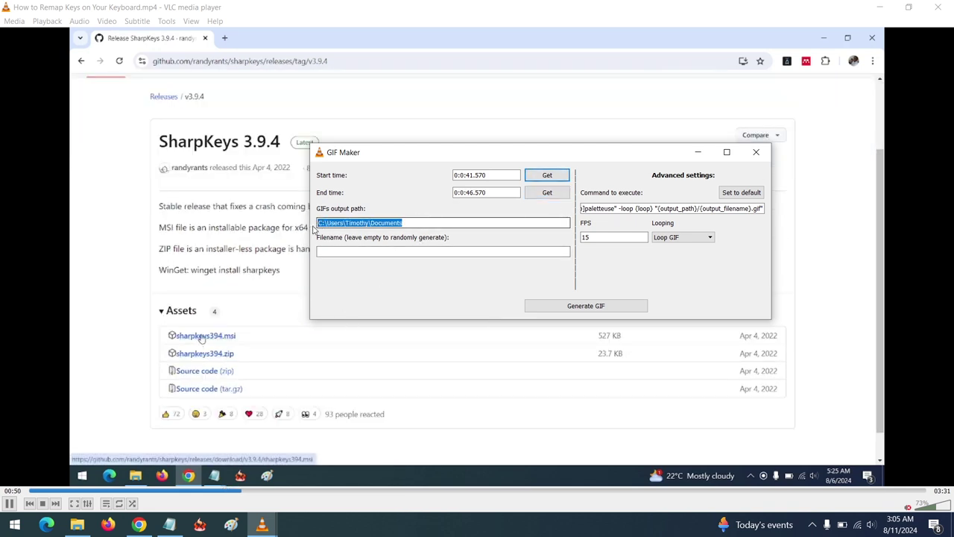
pyautogui.click(420, 222)
pyautogui.moveTo(420, 222); pyautogui.dragTo(305, 222)
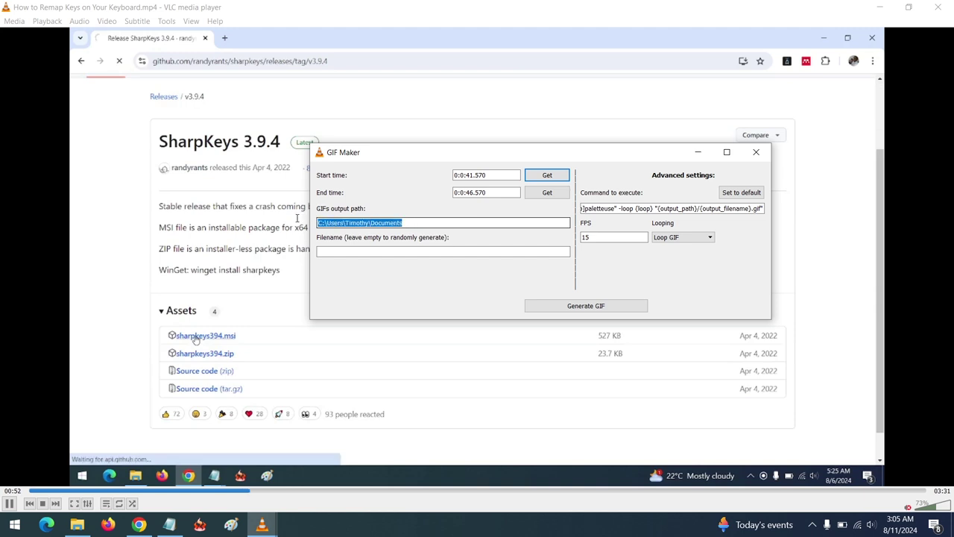
pyautogui.click(353, 253)
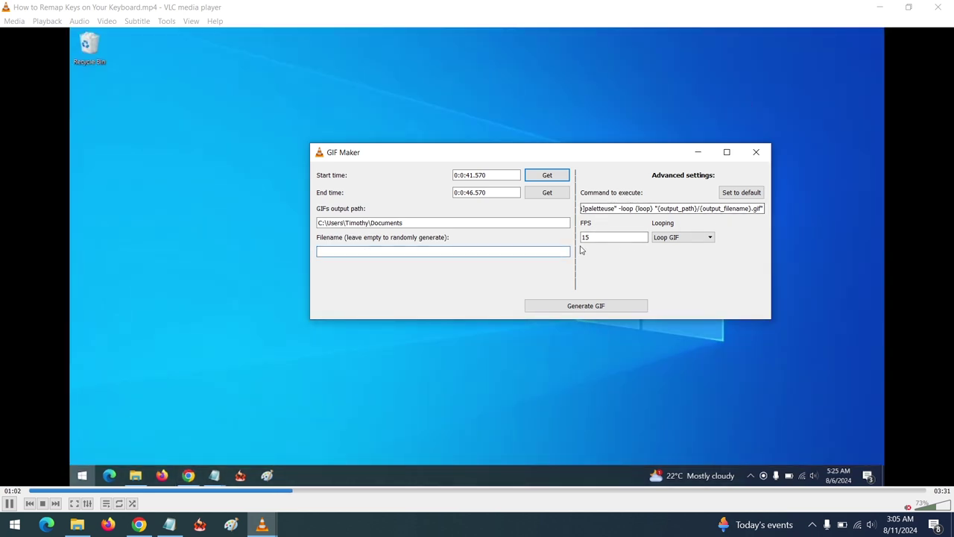
# - Set 15 FPS with Loop GIF and generate the GIF into Documents
pyautogui.moveTo(607, 235); pyautogui.dragTo(585, 237)
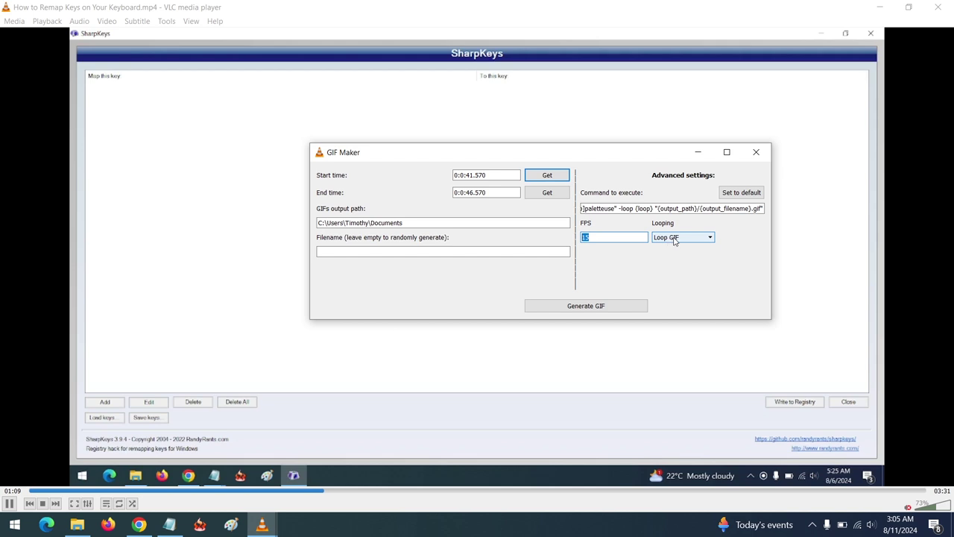
pyautogui.click(674, 239)
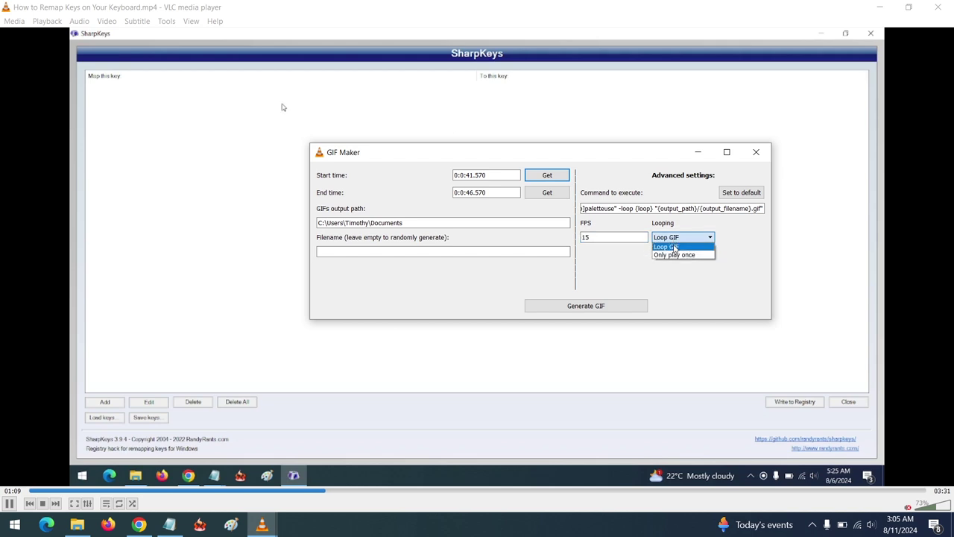
pyautogui.click(9, 503)
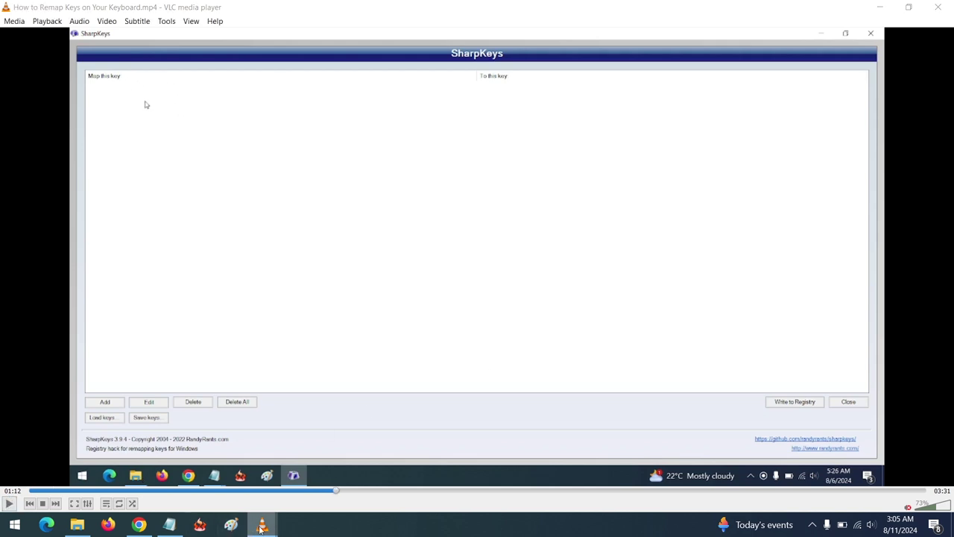
pyautogui.moveTo(262, 523)
pyautogui.click(349, 453)
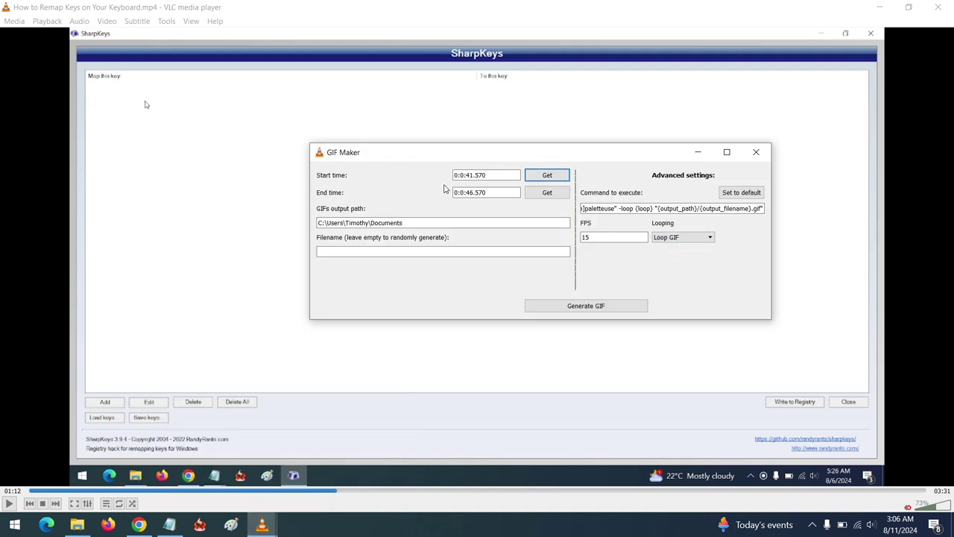
pyautogui.click(585, 305)
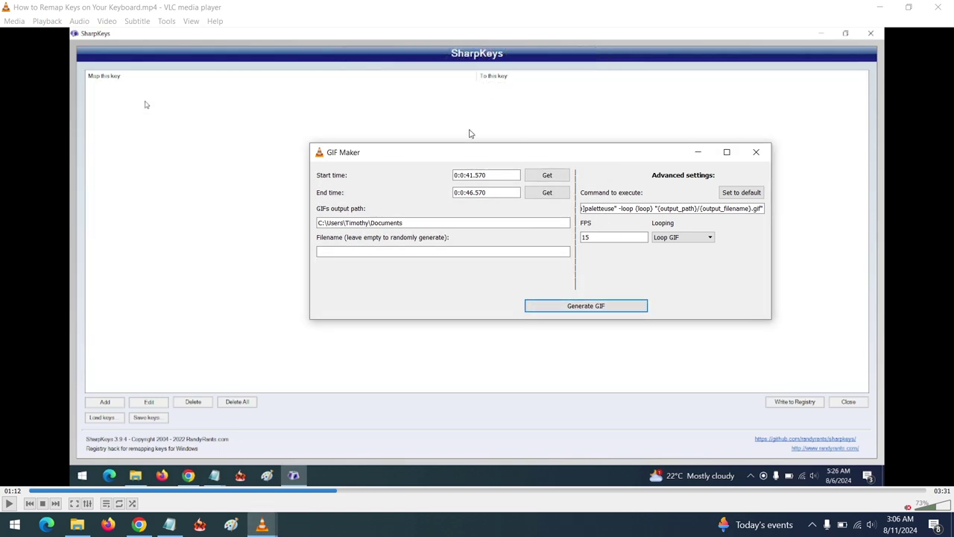
pyautogui.press('super+e')
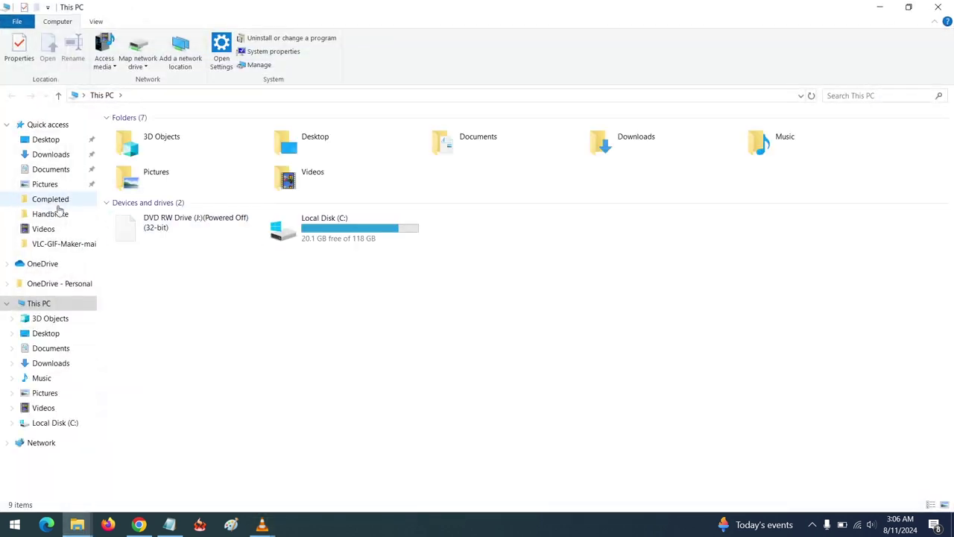
# - Open Documents in File Explorer and close VLC media player
pyautogui.click(42, 171)
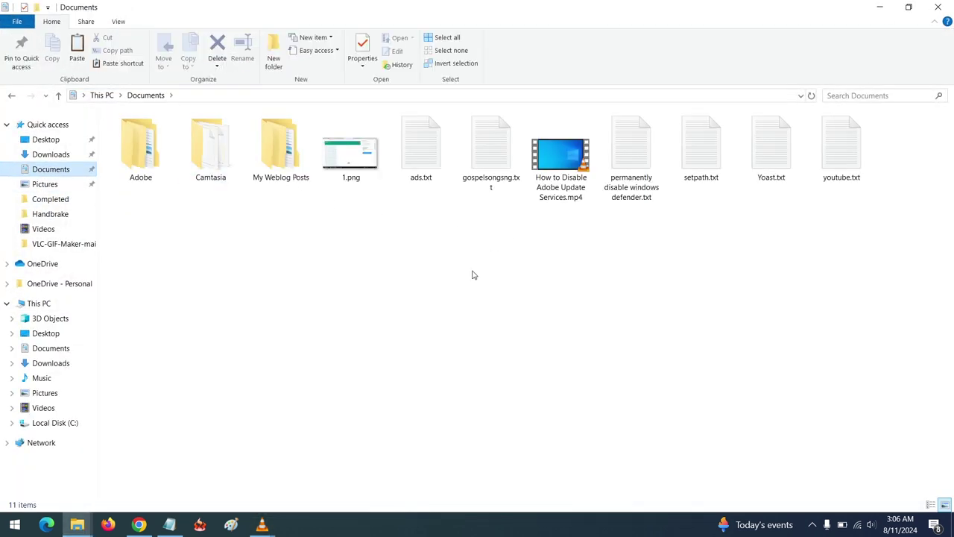
pyautogui.click(879, 10)
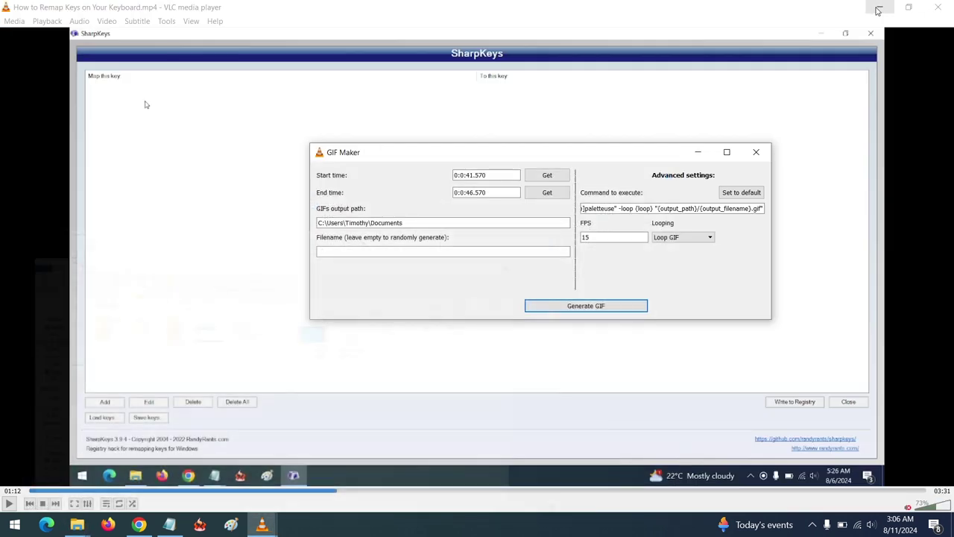
pyautogui.click(125, 188)
pyautogui.click(937, 7)
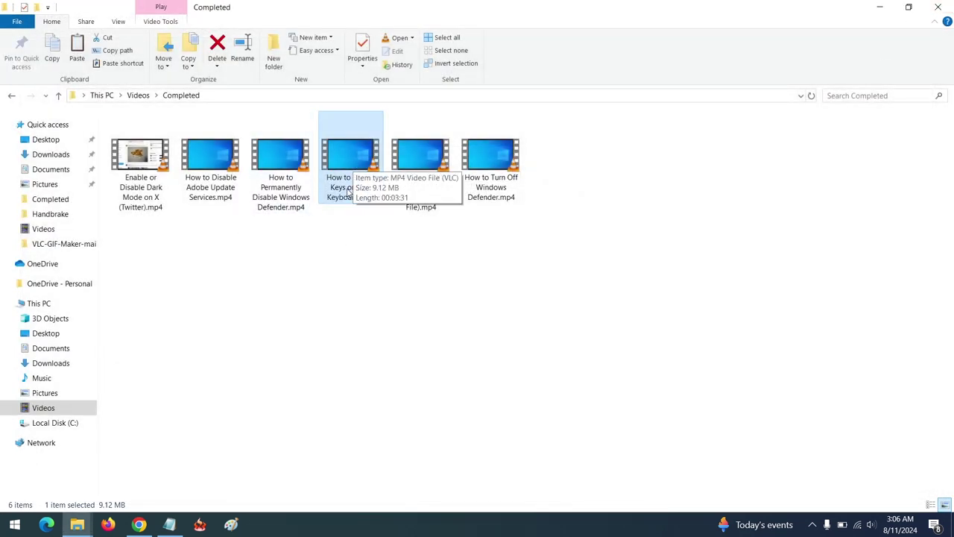
# - Rename the Remap Keys video in Completed to add.mp4 and play it in VLC
pyautogui.click(347, 191)
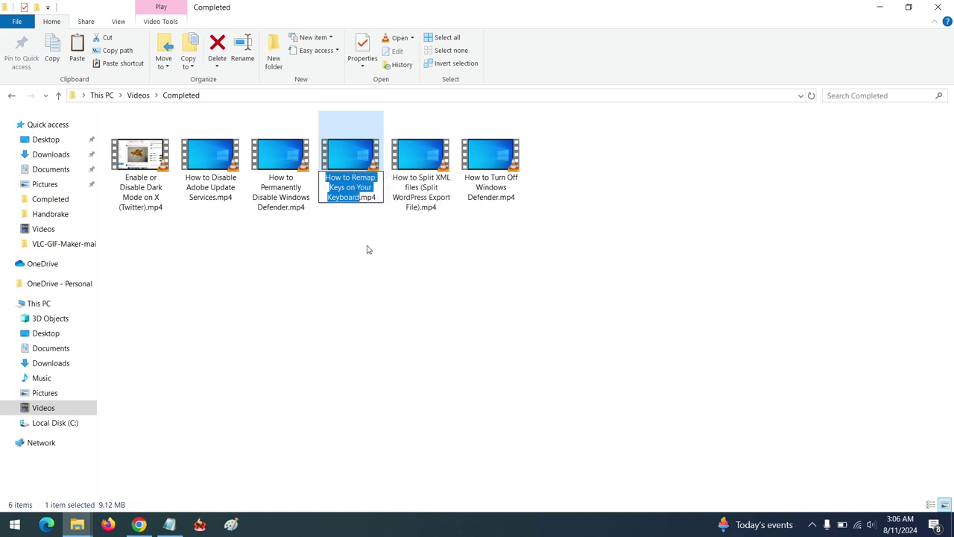
pyautogui.write('a')
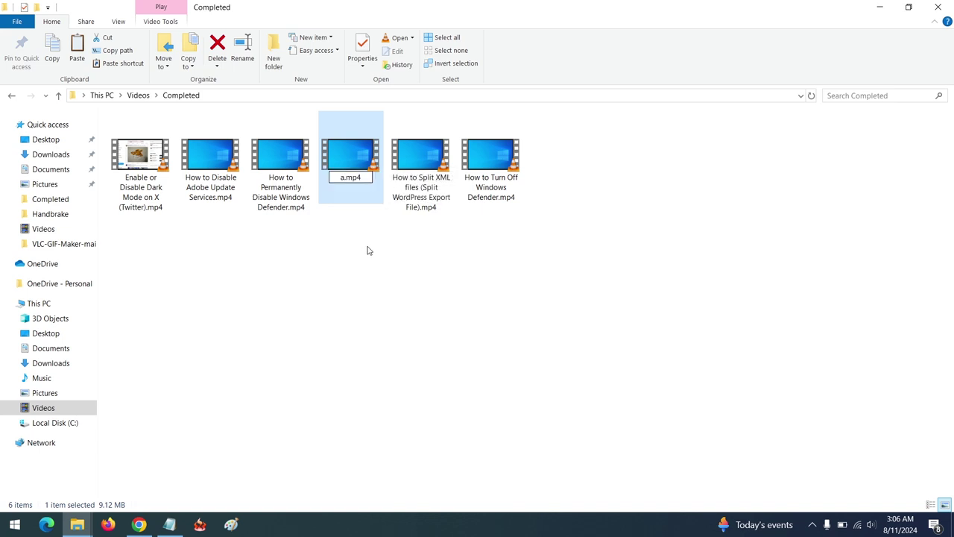
pyautogui.write('dd')
pyautogui.click(346, 153)
pyautogui.doubleClick(347, 153)
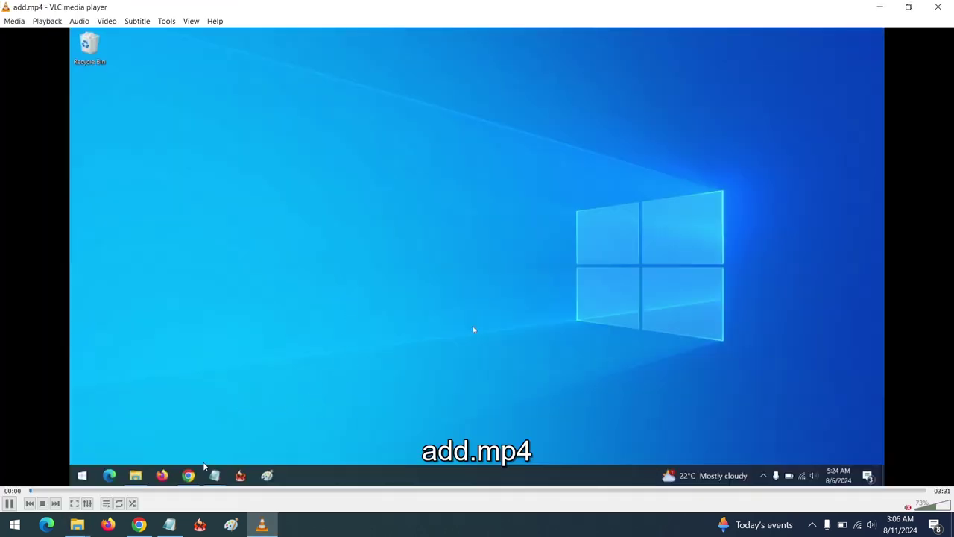
# - Seek add.mp4 ahead through 00:36, 00:52 and 01:02
pyautogui.click(181, 490)
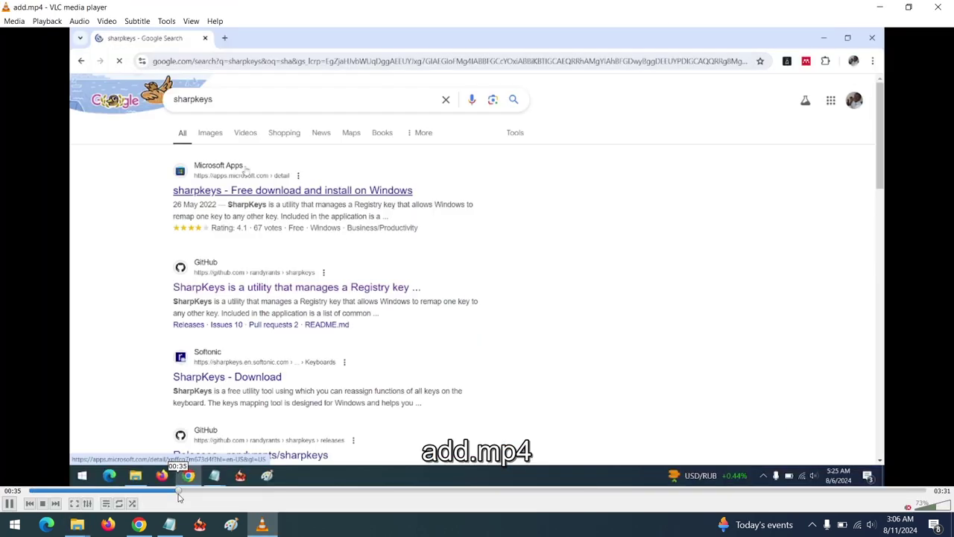
pyautogui.click(252, 490)
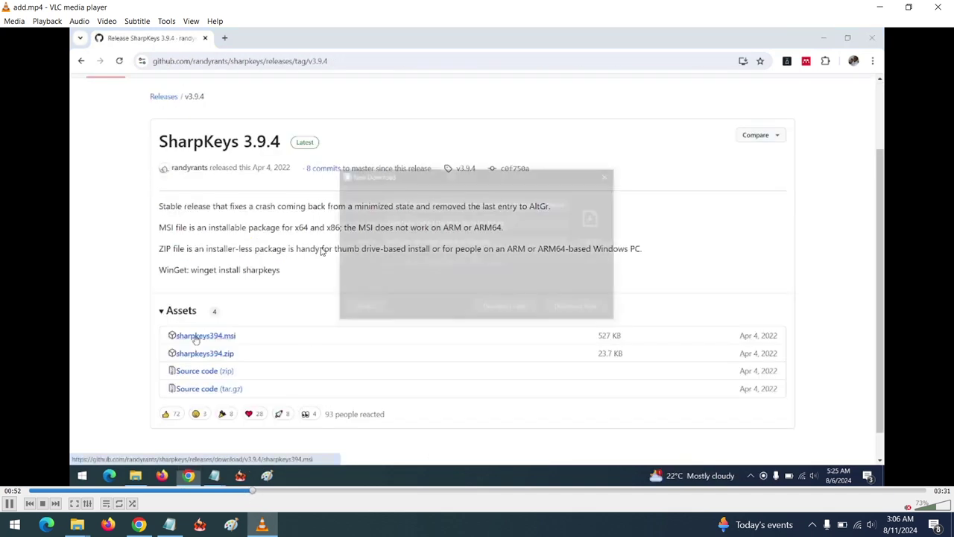
pyautogui.click(295, 490)
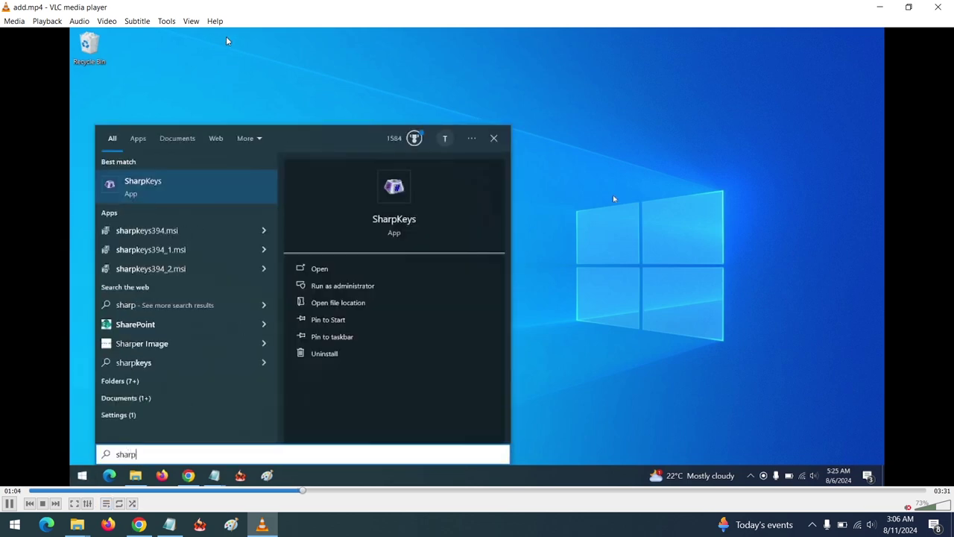
pyautogui.click(190, 20)
# - Launch VLC GIF maker and capture start 0:1:14.309 and end 0:1:17.309 for add.mp4
pyautogui.click(241, 161)
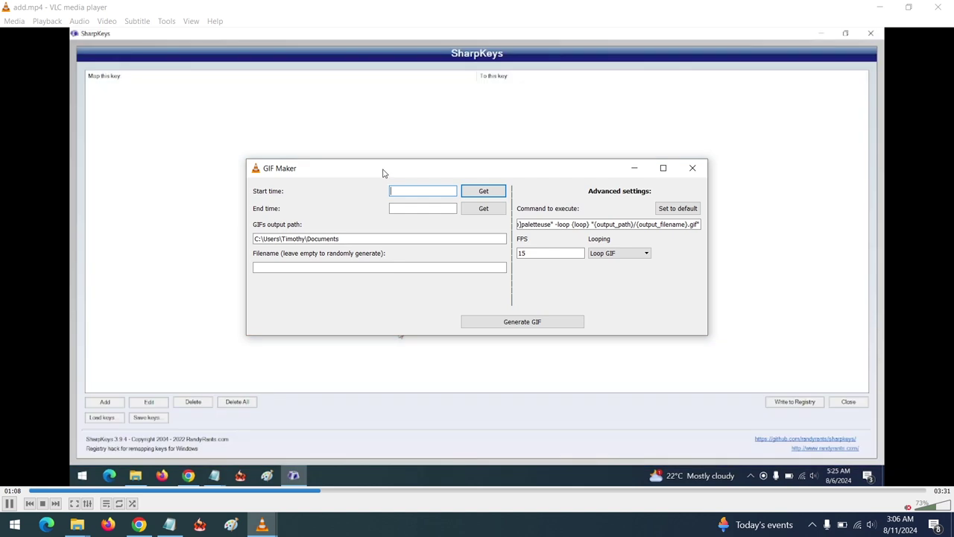
pyautogui.moveTo(382, 173); pyautogui.dragTo(503, 132)
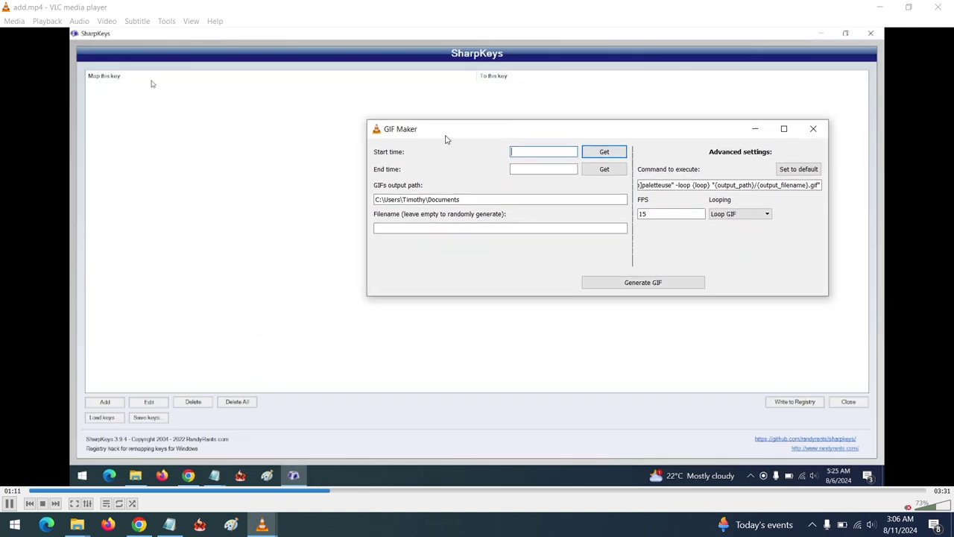
pyautogui.click(610, 153)
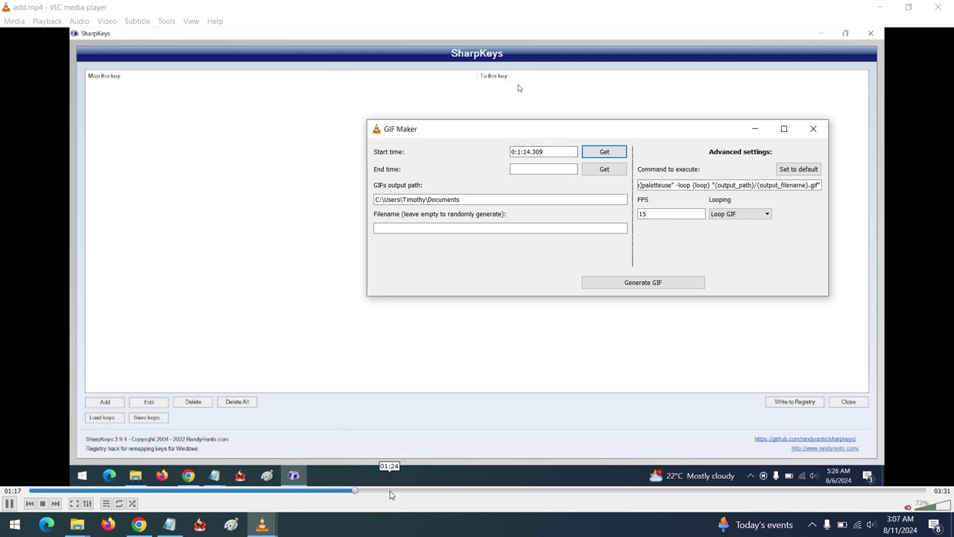
pyautogui.click(599, 170)
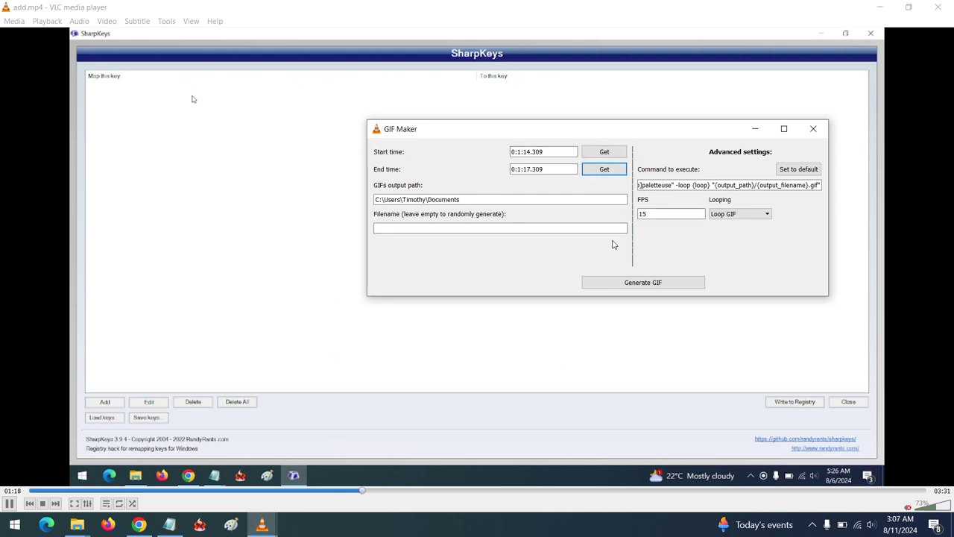
pyautogui.click(430, 228)
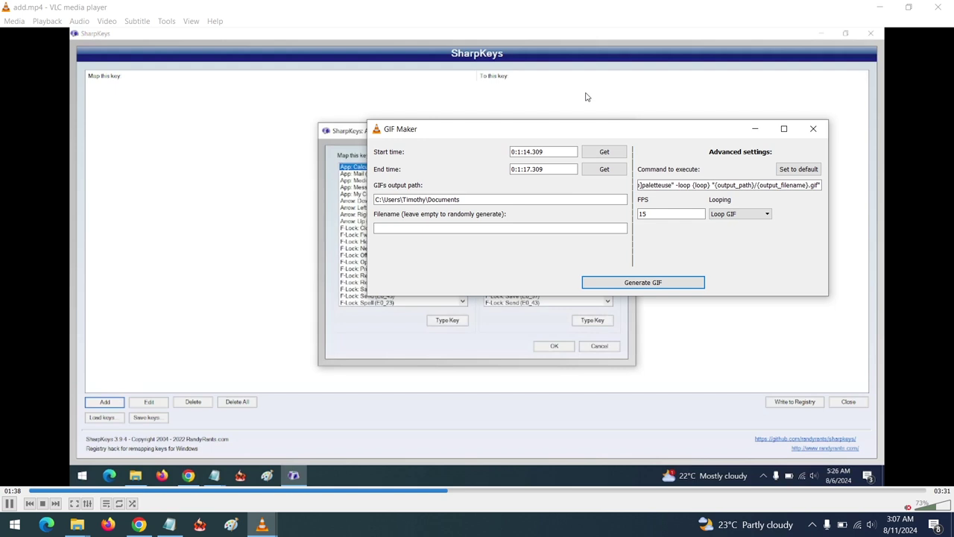
# - Open the Documents folder in File Explorer
pyautogui.moveTo(82, 524)
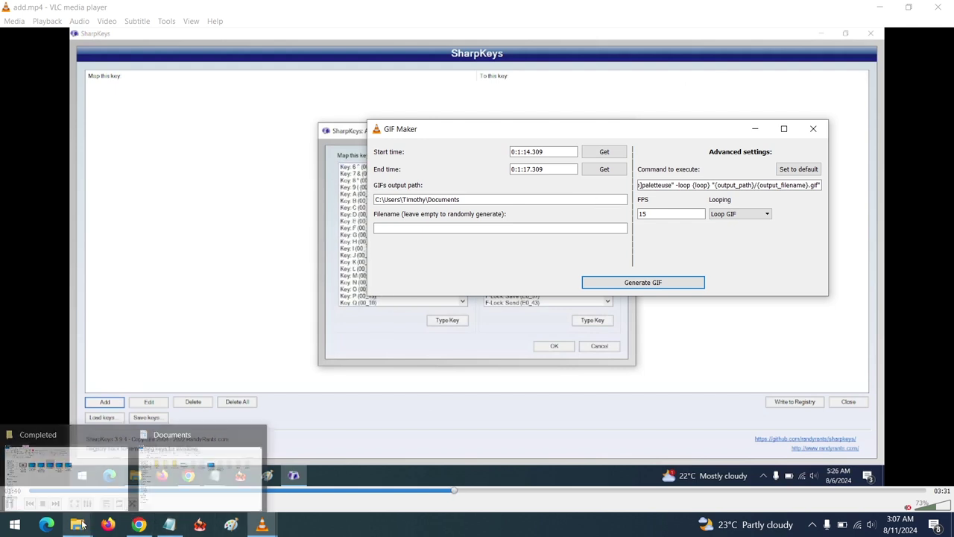
pyautogui.click(14, 524)
pyautogui.click(442, 324)
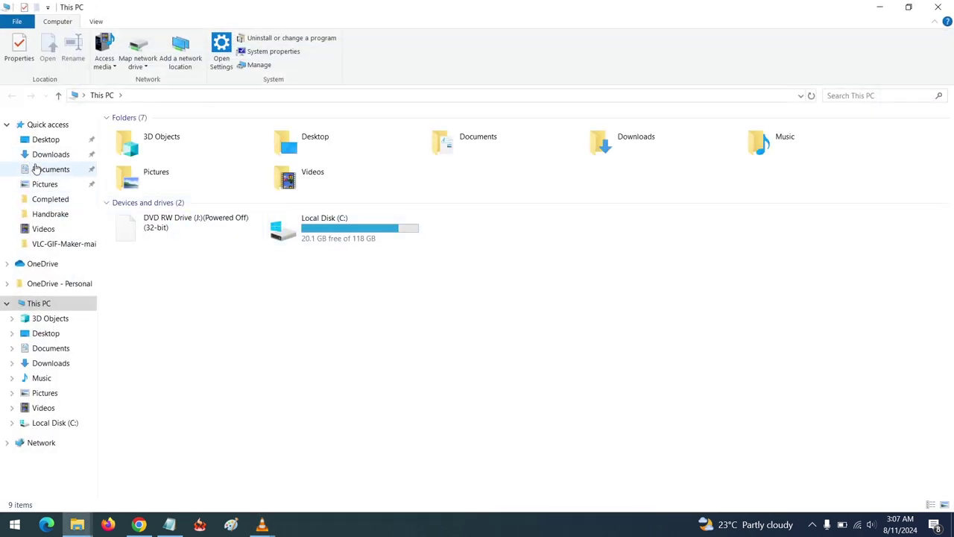
pyautogui.click(65, 169)
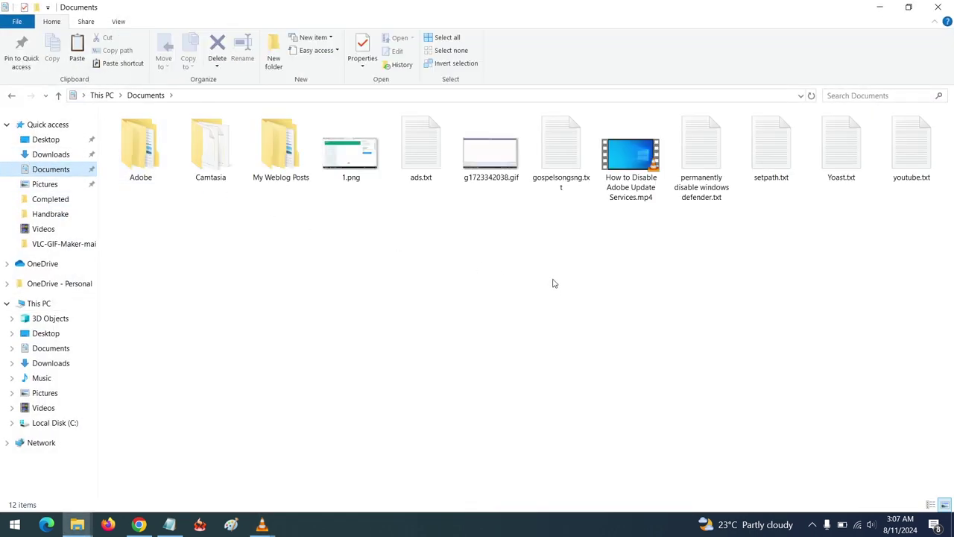
# - Preview g1723342038.gif, close it, and return to add.mp4 in VLC
pyautogui.click(492, 156)
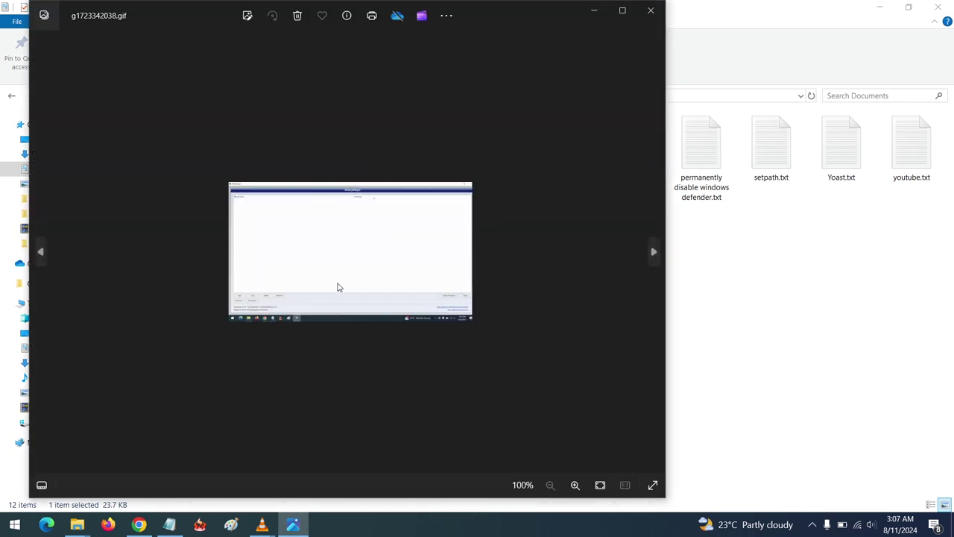
pyautogui.click(650, 11)
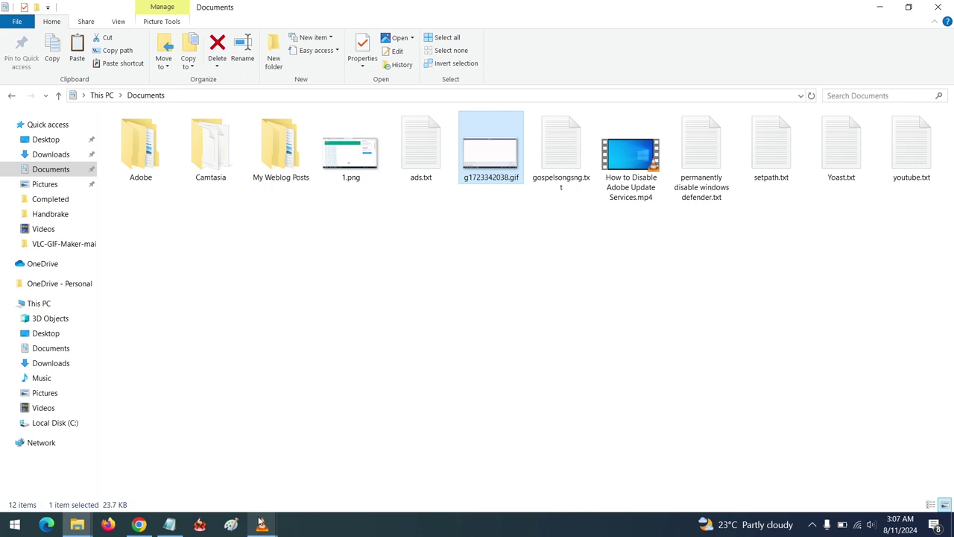
pyautogui.moveTo(260, 522)
pyautogui.click(217, 457)
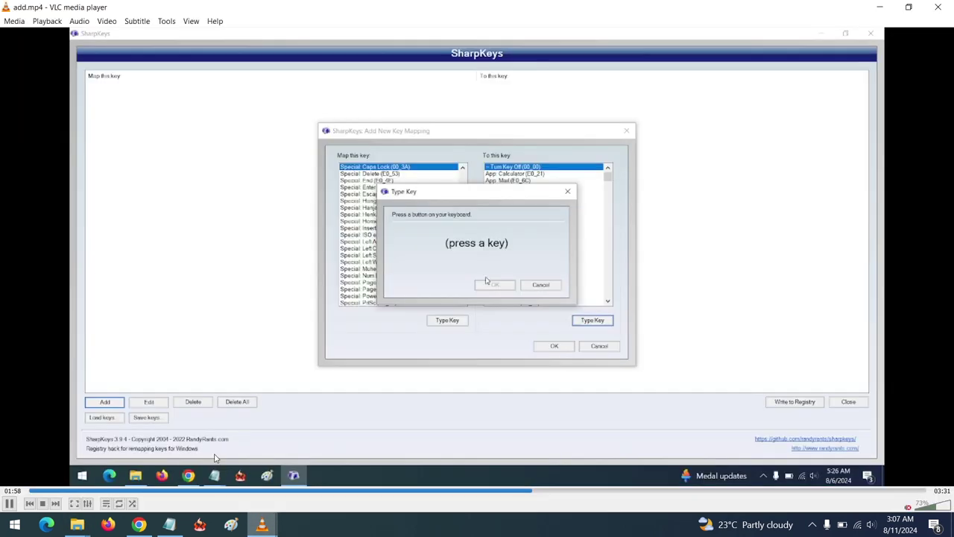
# - Launch View > VLC GIF maker > GIF maker and bring its window forward
pyautogui.click(190, 21)
pyautogui.moveTo(218, 162)
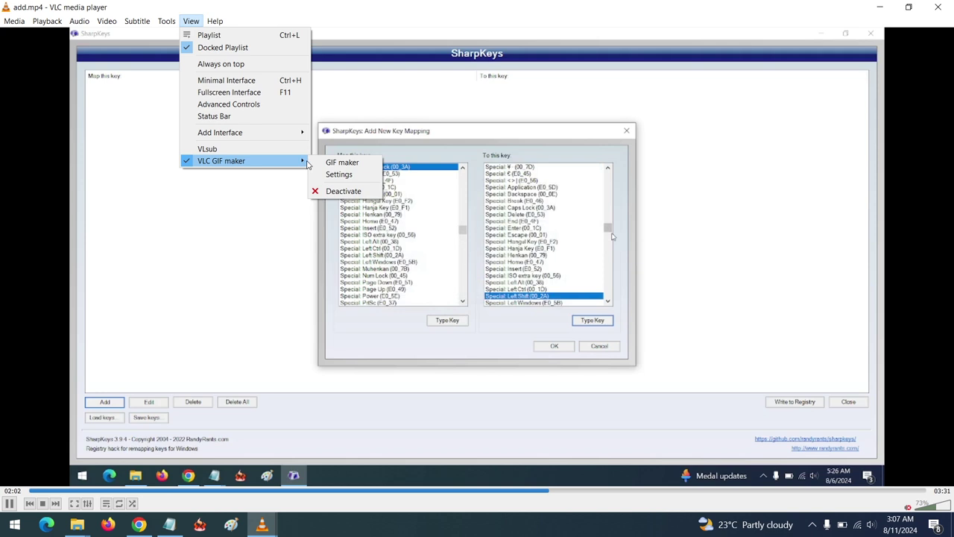
pyautogui.click(334, 163)
pyautogui.moveTo(261, 524)
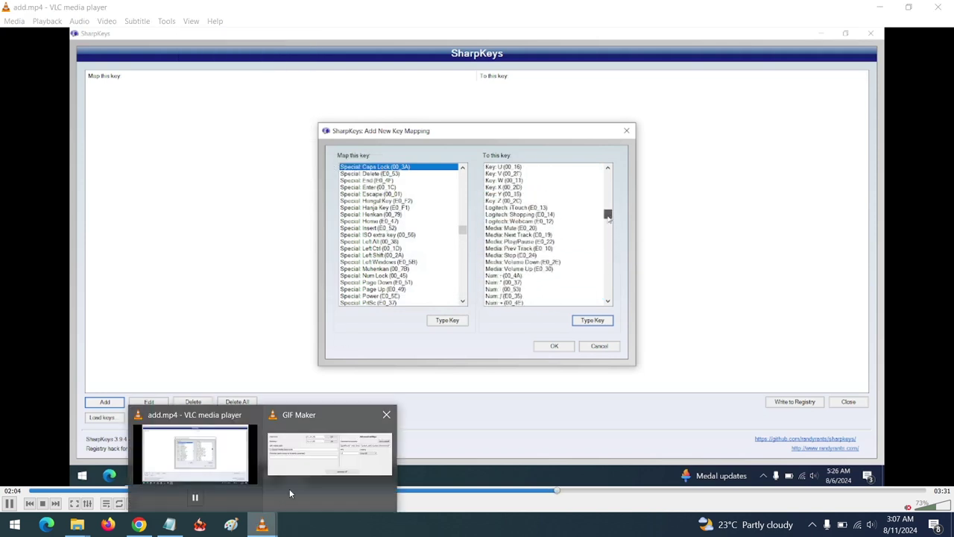
pyautogui.click(284, 498)
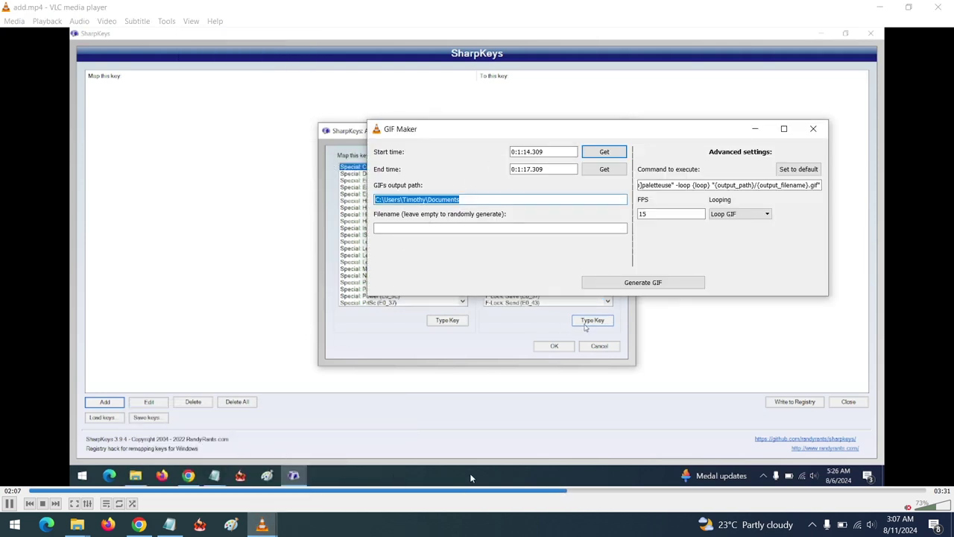
# - Capture 0:2:9.309 to 0:2:16.309, name the GIF 'about' at 15 FPS, and generate it
pyautogui.click(604, 154)
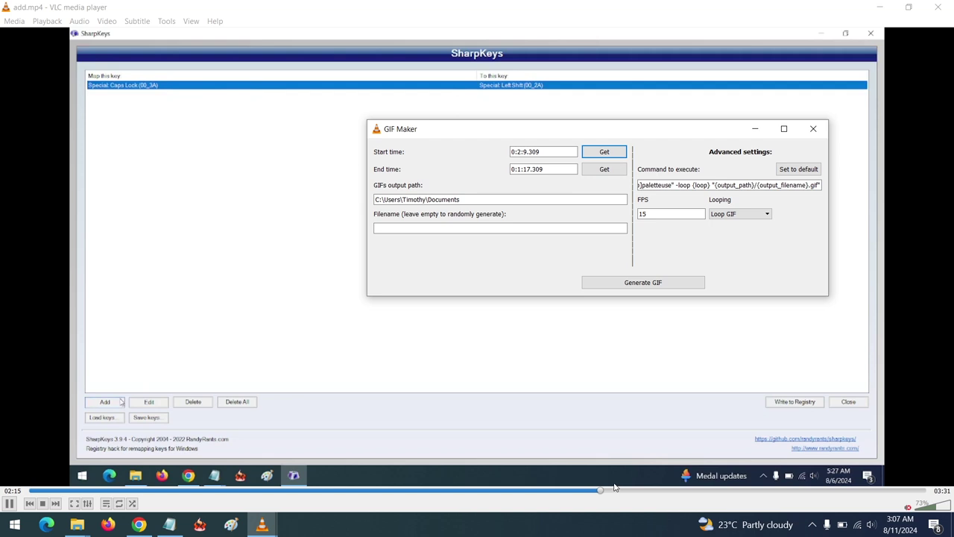
pyautogui.click(603, 170)
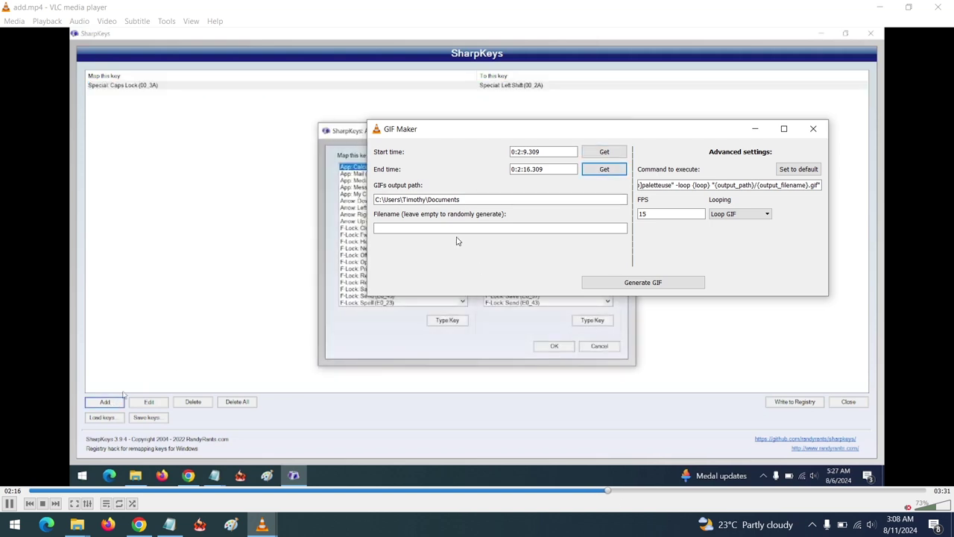
pyautogui.click(430, 227)
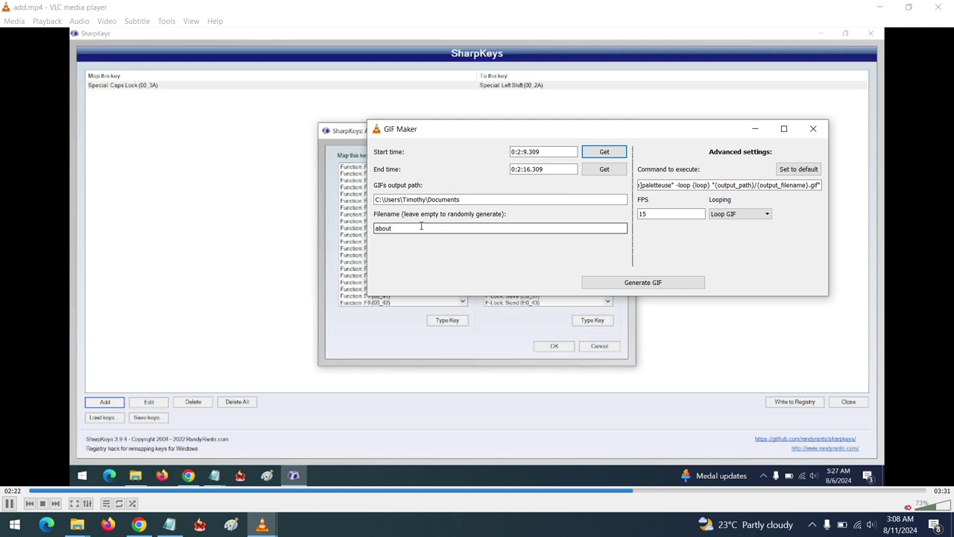
pyautogui.doubleClick(642, 213)
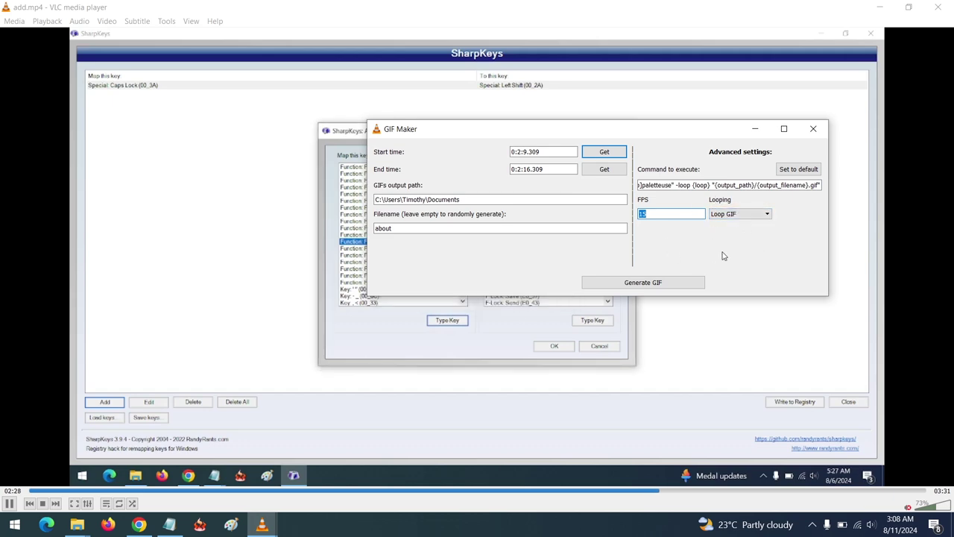
pyautogui.click(643, 284)
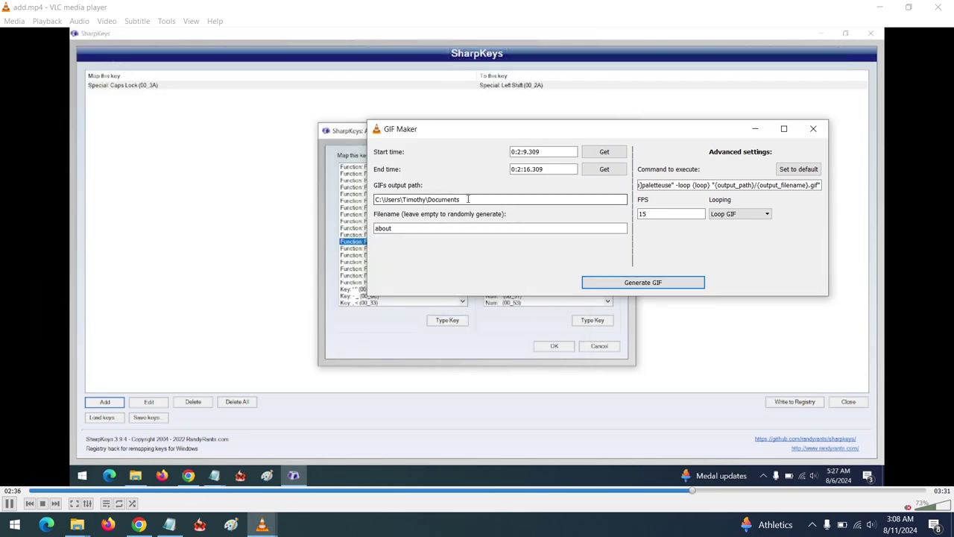
pyautogui.click(77, 525)
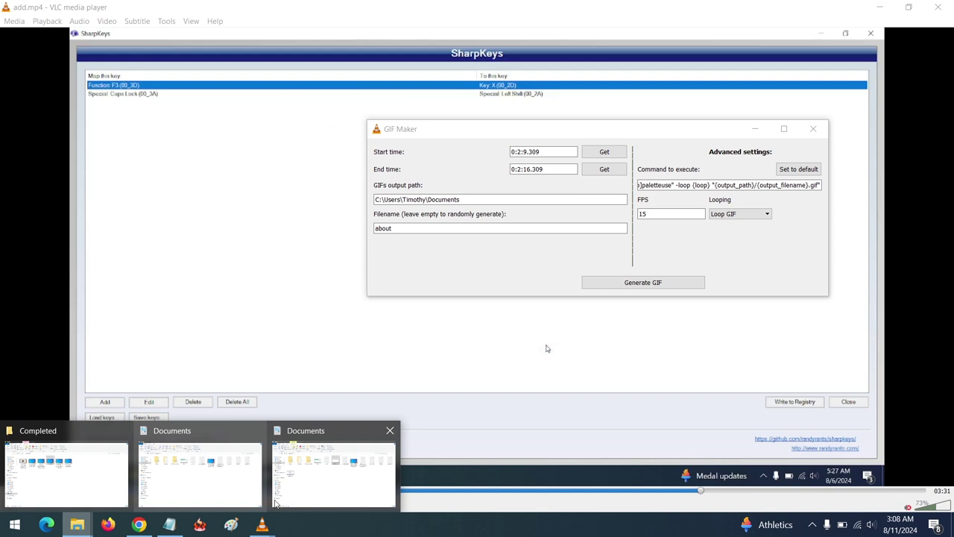
# - Preview about.gif from the Documents window, close it, and return to VLC
pyautogui.click(309, 475)
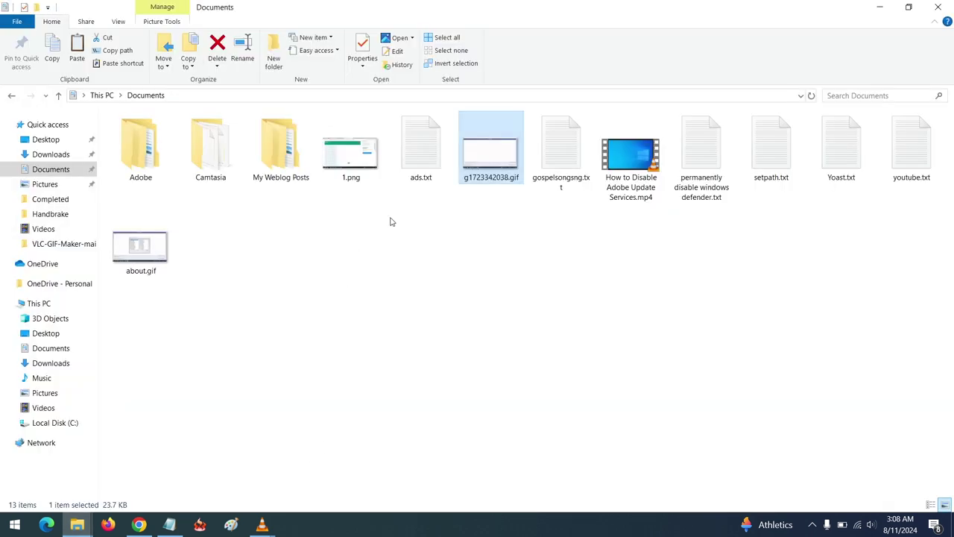
pyautogui.click(129, 255)
pyautogui.doubleClick(131, 249)
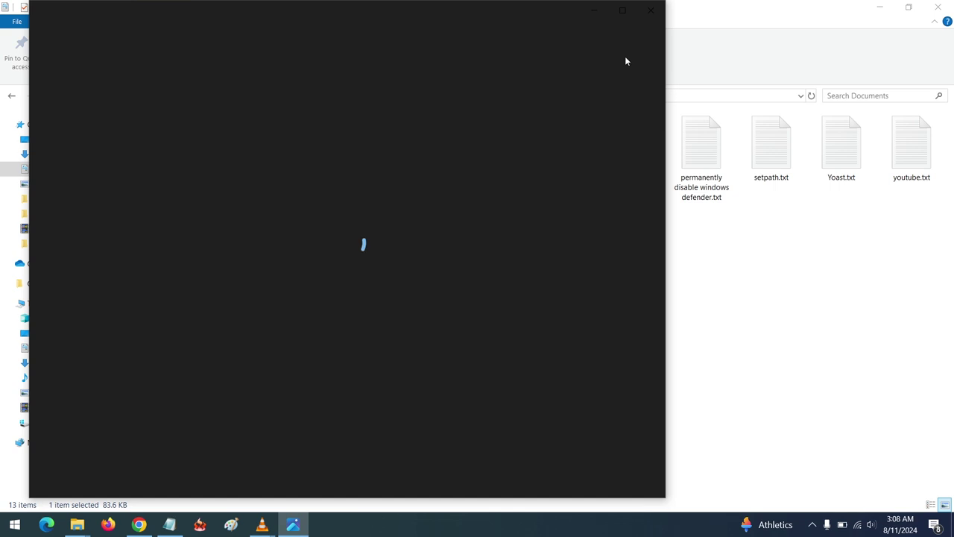
pyautogui.click(651, 14)
pyautogui.hotkey('alt', 'Tab')
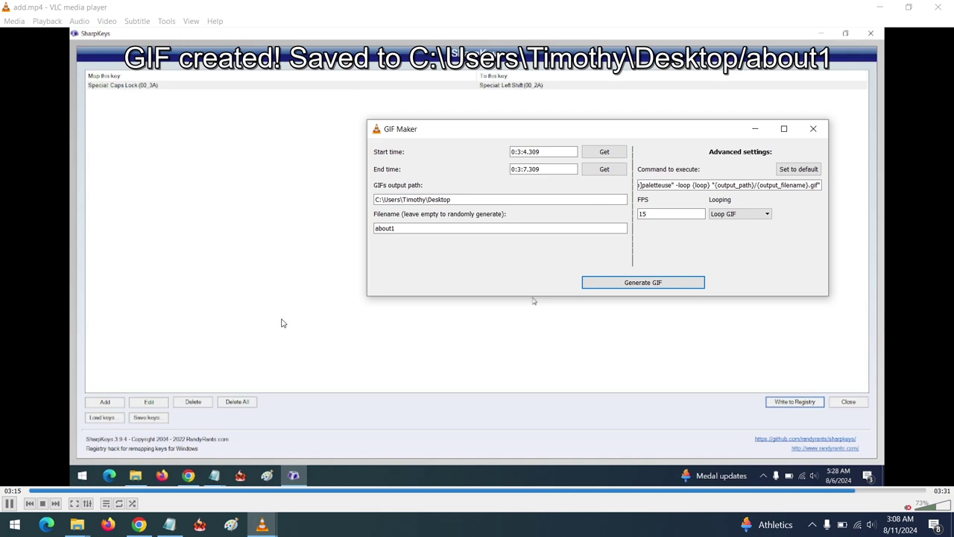
# - Show the desktop, select about1.gif, and bring back the VLC GIF Maker page in Chrome
pyautogui.rightClick(438, 534)
pyautogui.click(484, 436)
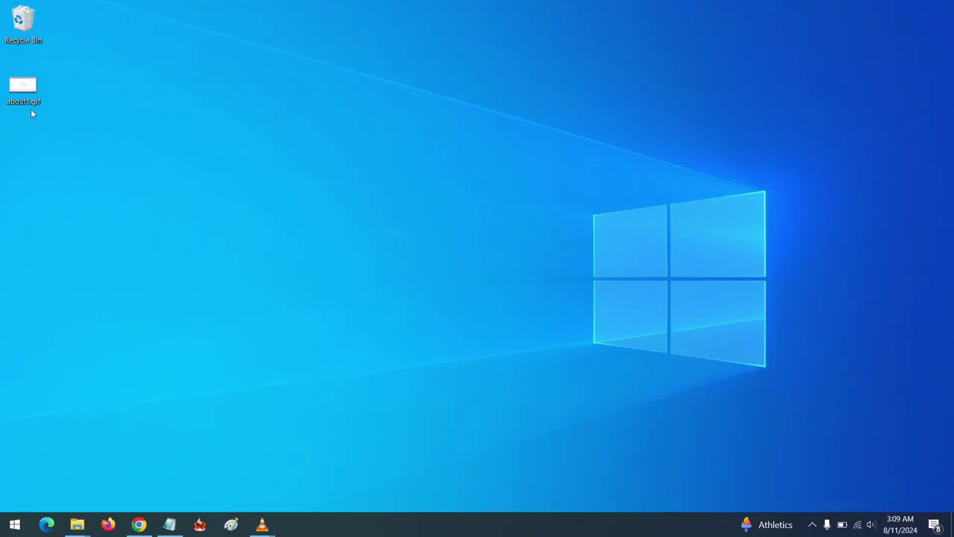
pyautogui.click(30, 89)
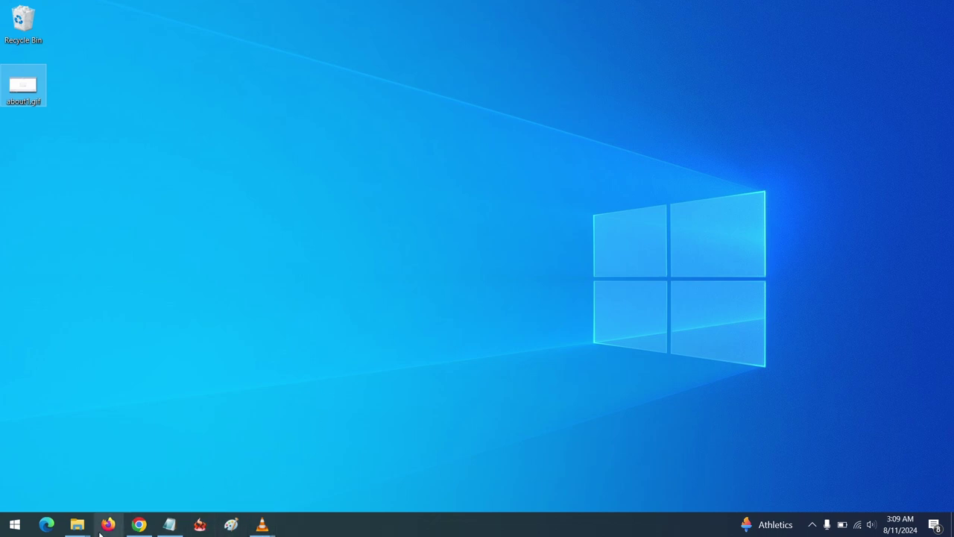
pyautogui.click(138, 523)
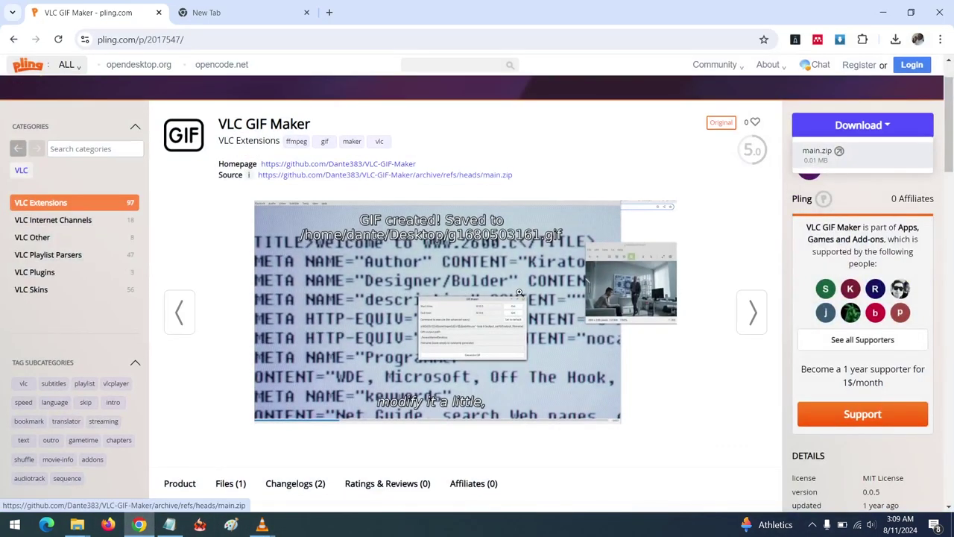
# - Read the install notes, highlighting the Linux and Mac OS X all-users extension folder paths
pyautogui.scroll(-5, 503, 297)
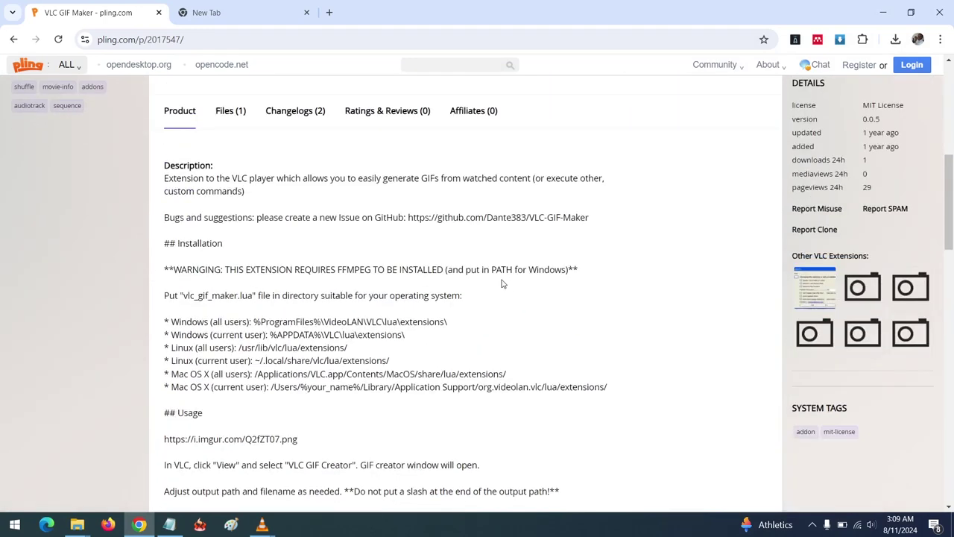
pyautogui.scroll(-1, 390, 291)
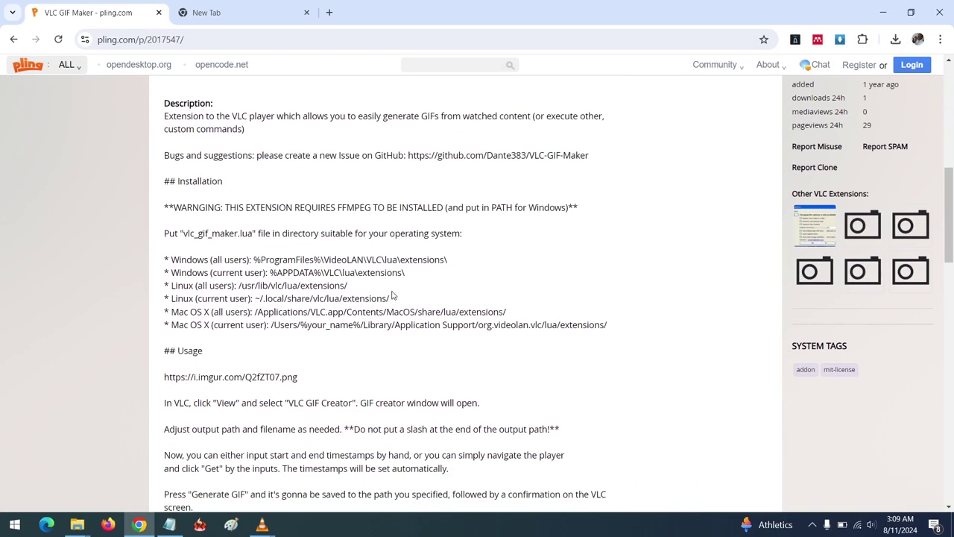
pyautogui.scroll(-1, 337, 187)
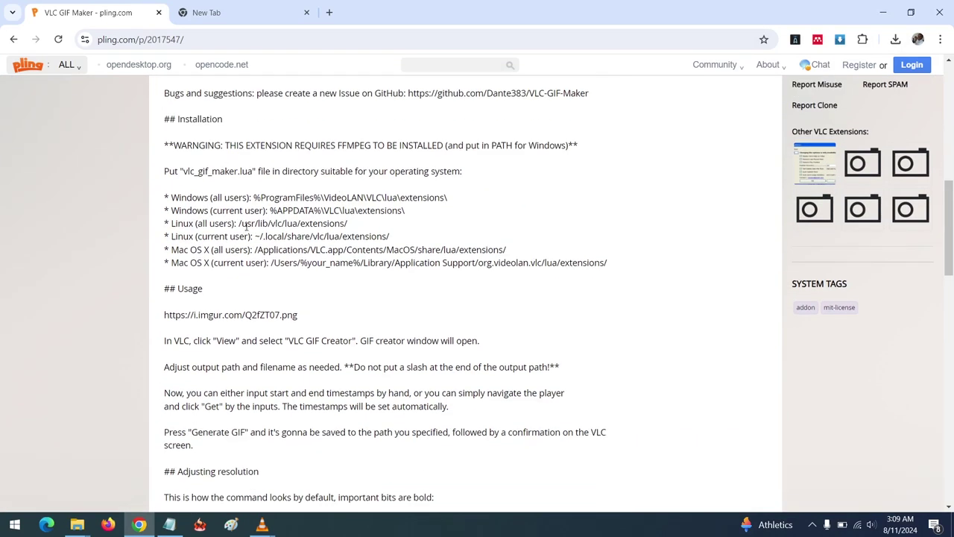
pyautogui.moveTo(166, 224); pyautogui.dragTo(349, 225)
pyautogui.moveTo(165, 250); pyautogui.dragTo(548, 253)
# - Continue down through the usage notes to the Adjusting resolution section
pyautogui.scroll(-3, 287, 316)
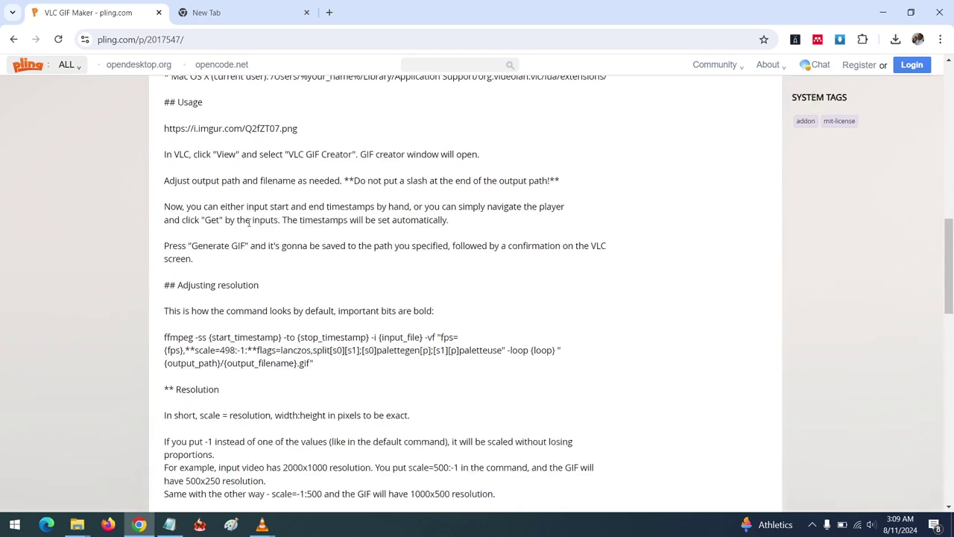
pyautogui.scroll(-1, 245, 220)
pyautogui.scroll(-4, 347, 275)
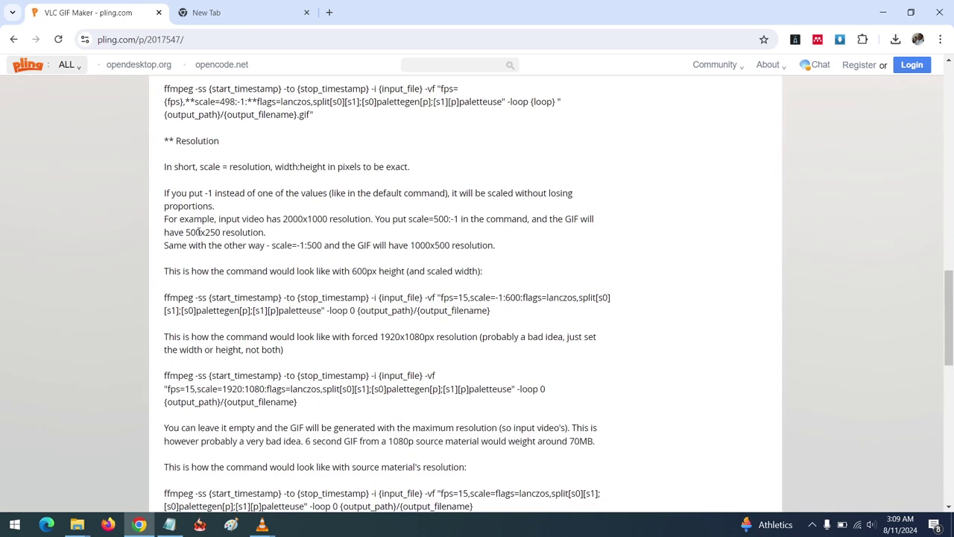
# - Highlight both scaling example sentences, including the 2000x1000 example
pyautogui.moveTo(212, 219); pyautogui.dragTo(472, 232)
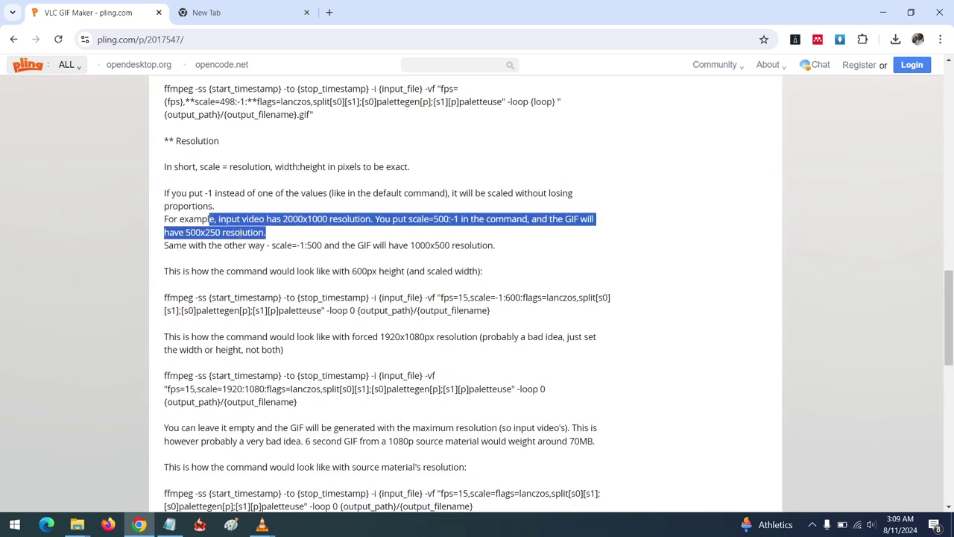
pyautogui.click(248, 300)
pyautogui.moveTo(216, 219); pyautogui.dragTo(471, 268)
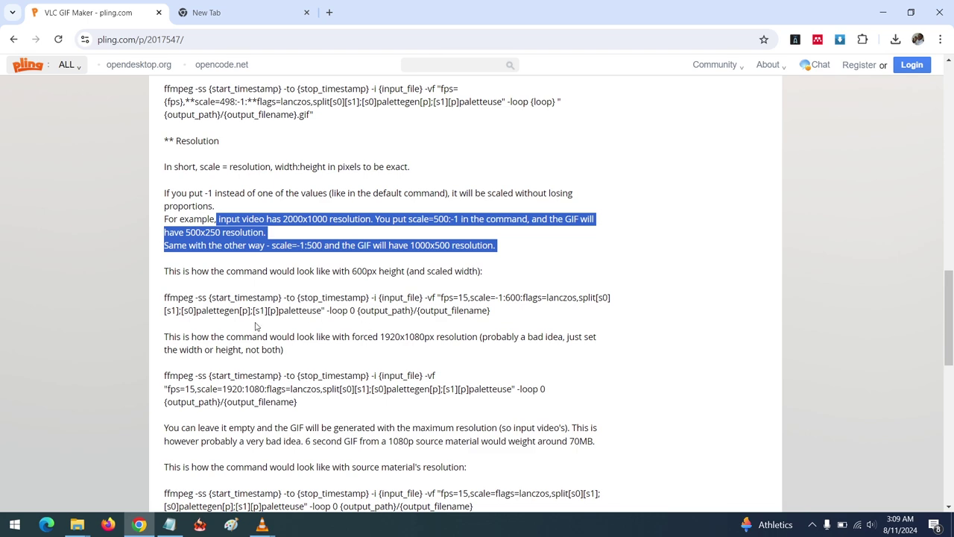
# - Highlight the 1920:1080 scale value and fps=15 in the commands, then reach Last changelog
pyautogui.scroll(-3, 262, 380)
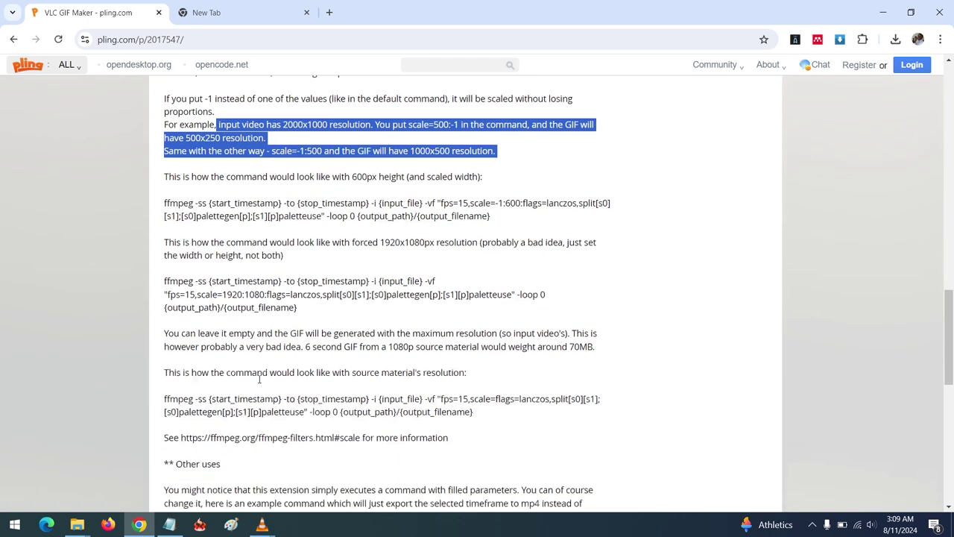
pyautogui.moveTo(222, 202); pyautogui.dragTo(265, 202)
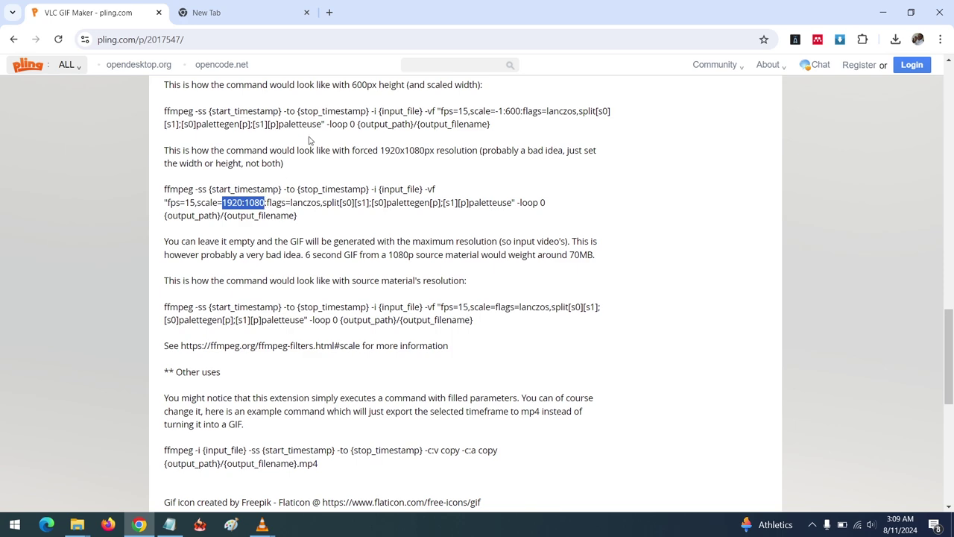
pyautogui.scroll(2, 270, 242)
pyautogui.scroll(-3, 270, 267)
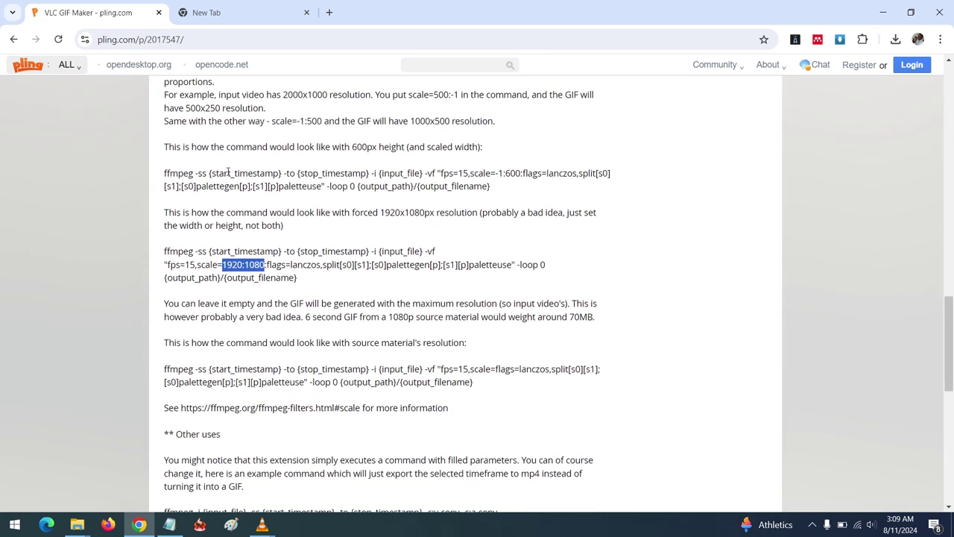
pyautogui.moveTo(441, 245); pyautogui.dragTo(477, 240)
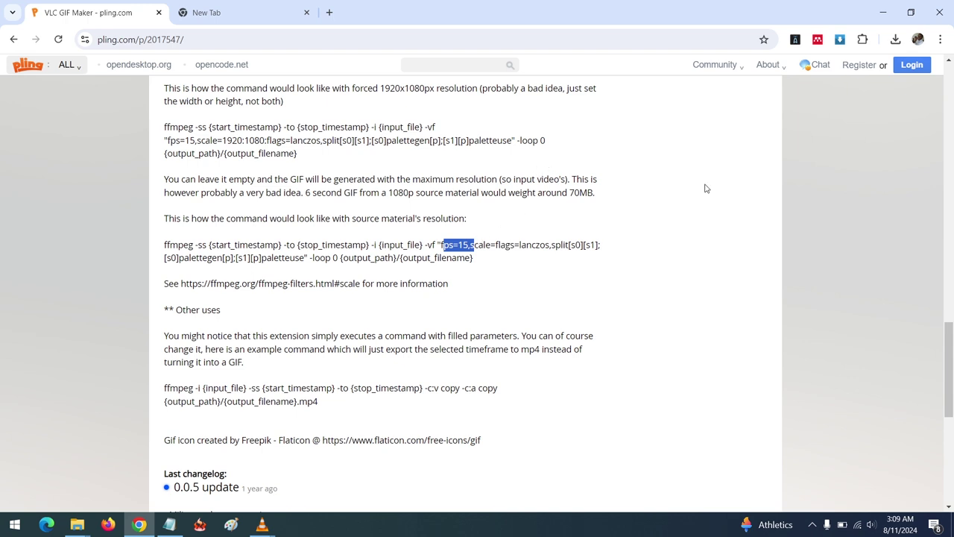
pyautogui.click(367, 215)
pyautogui.scroll(-2, 374, 339)
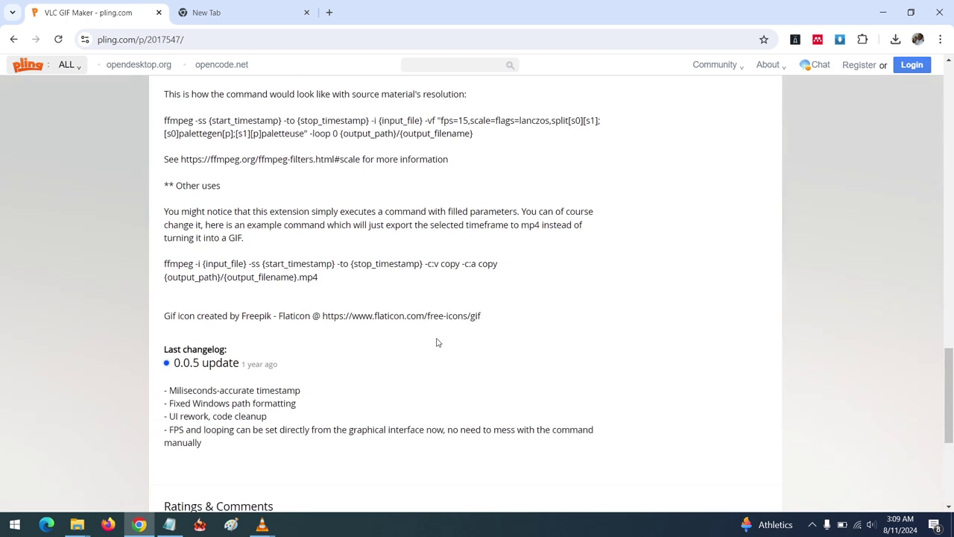